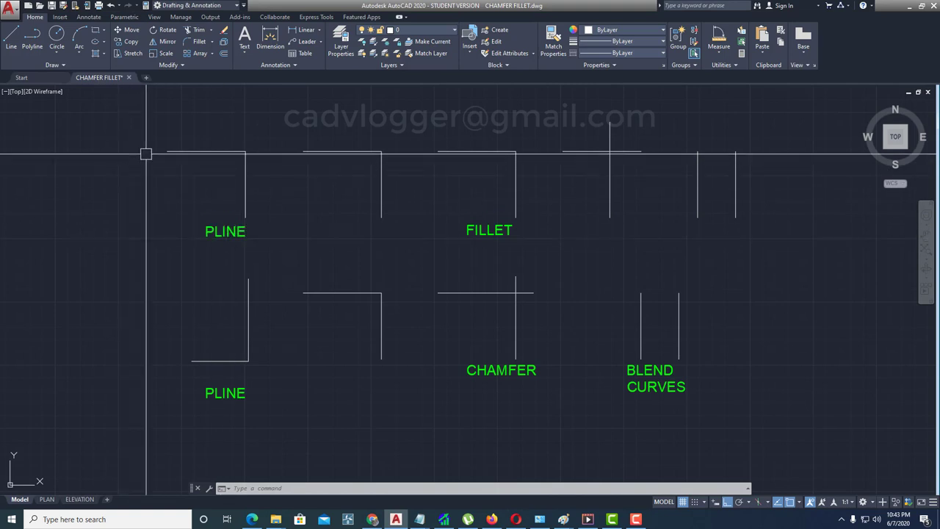
# - Start the Fillet command from the ribbon dropdown and zoom in on the top row of corners
pyautogui.click(212, 44)
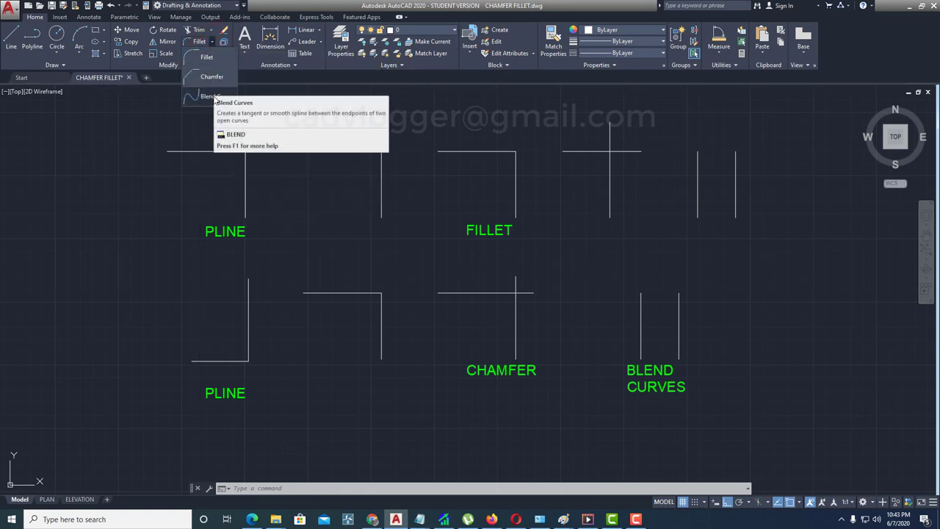
pyautogui.click(208, 57)
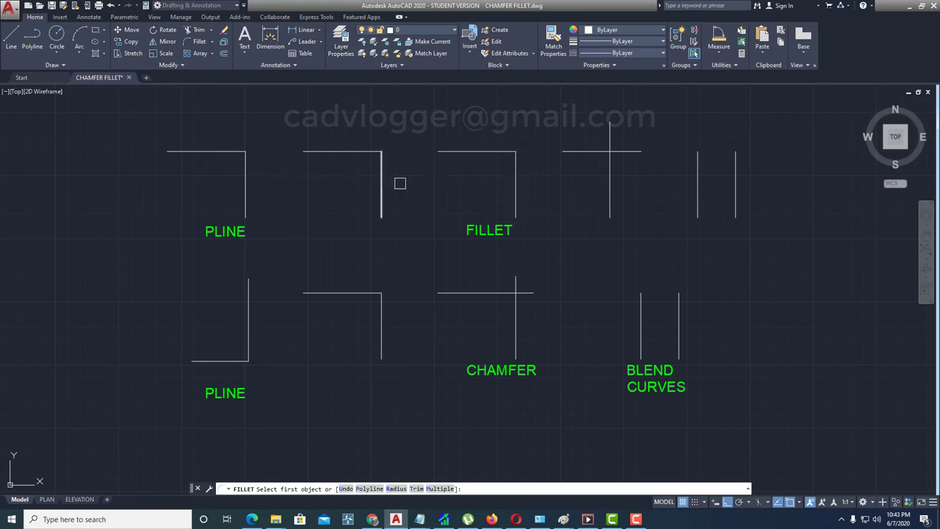
pyautogui.scroll(2, 353, 196)
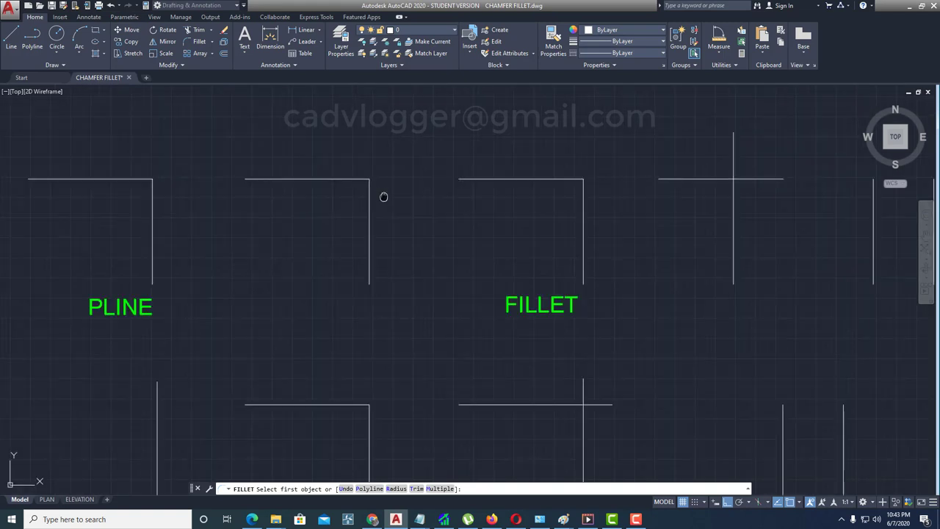
pyautogui.moveTo(384, 197); pyautogui.dragTo(407, 187, button='middle')
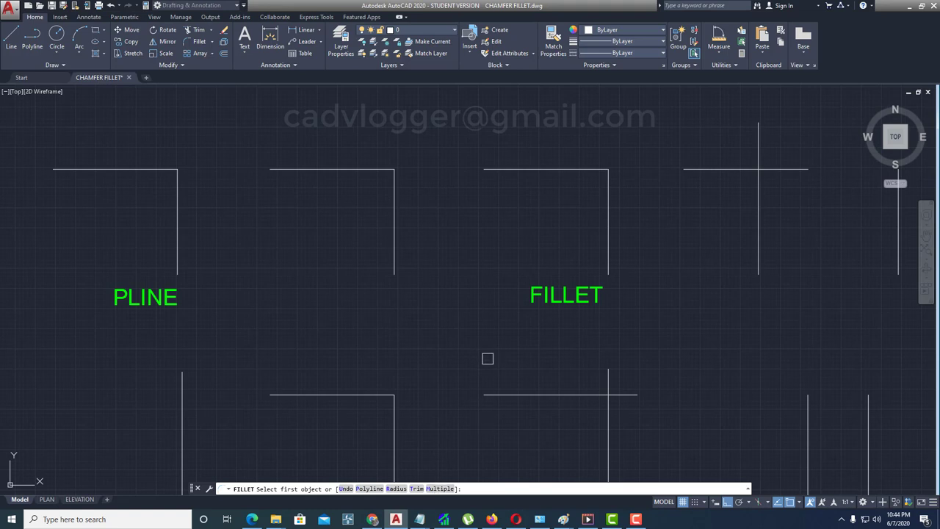
pyautogui.moveTo(488, 358); pyautogui.dragTo(436, 362, button='middle')
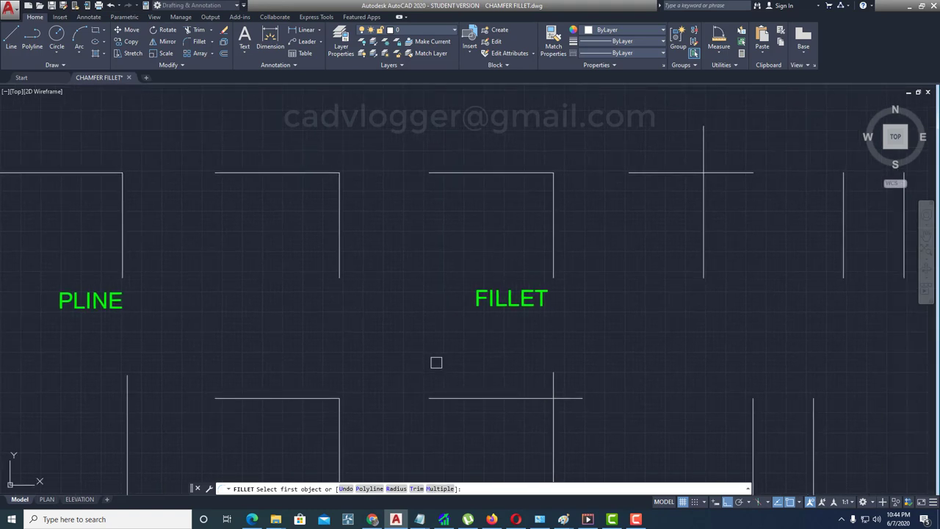
# - Round the second top-row corner with a 300-radius fillet between its top and vertical lines
pyautogui.click(394, 488)
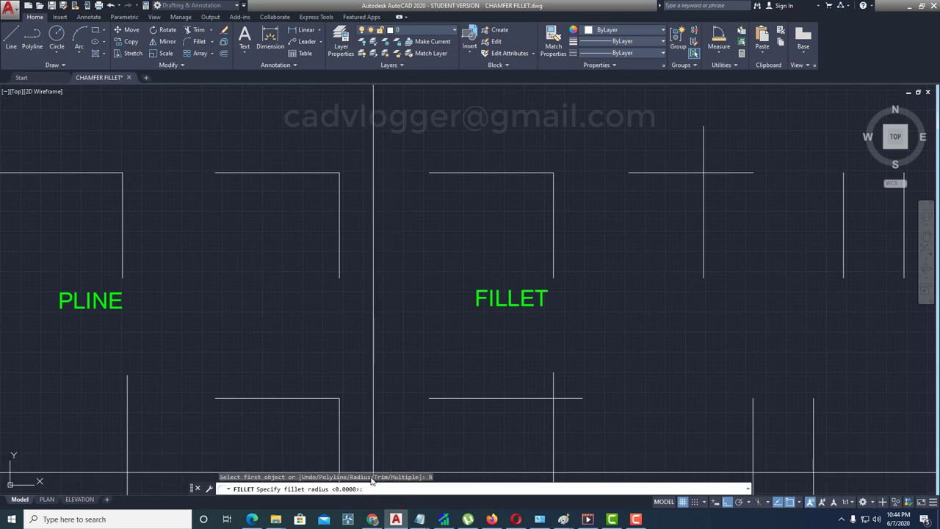
pyautogui.write('300')
pyautogui.press('Return')
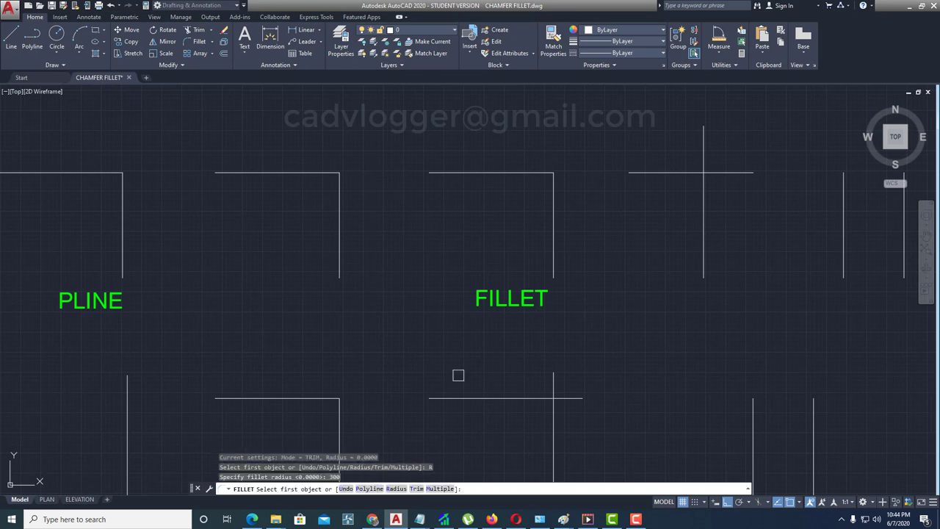
pyautogui.click(301, 173)
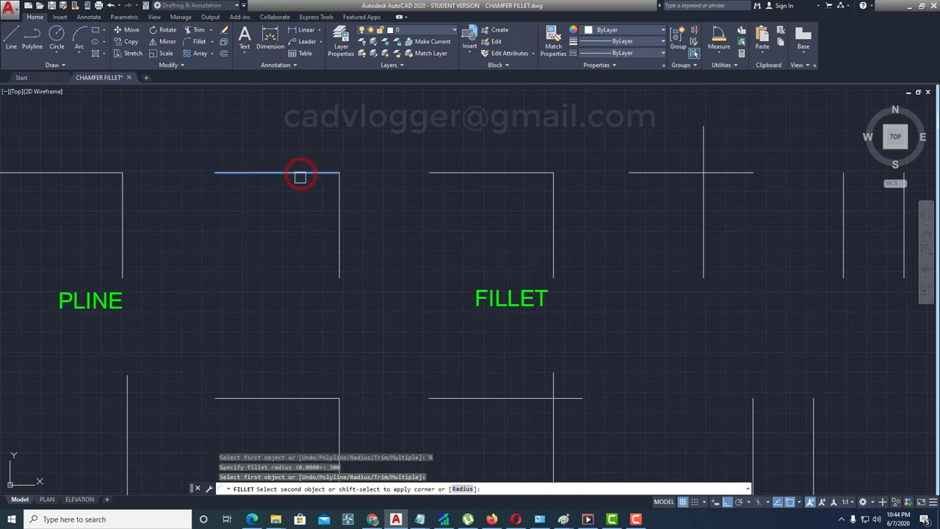
pyautogui.click(337, 213)
pyautogui.scroll(3, 337, 212)
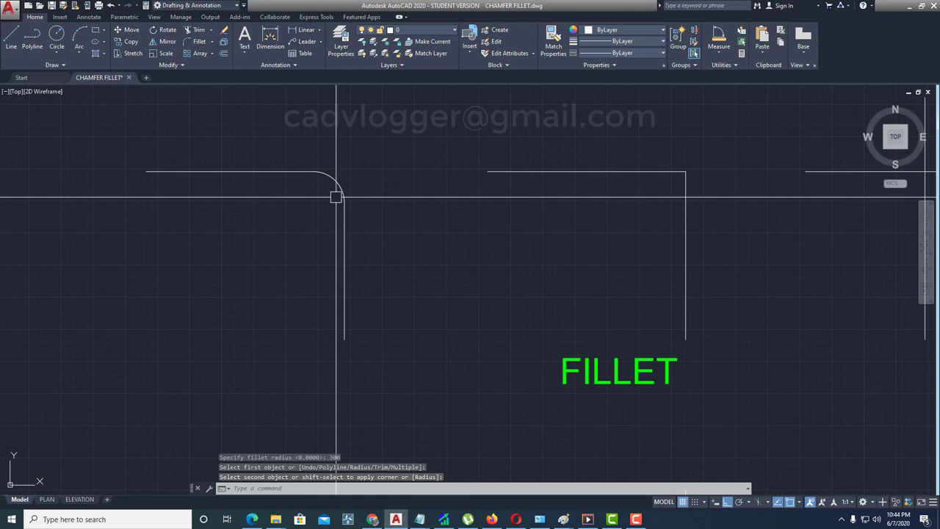
pyautogui.scroll(-2, 360, 207)
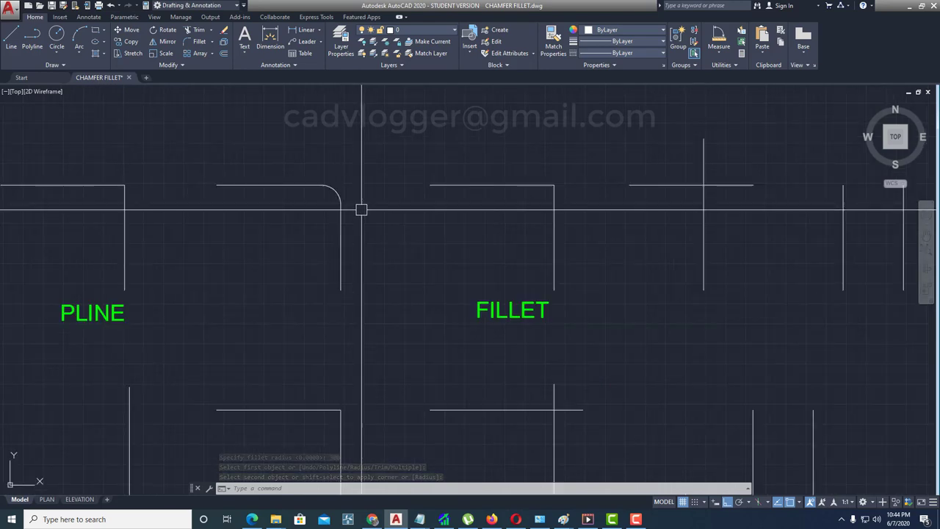
pyautogui.moveTo(360, 208); pyautogui.dragTo(364, 225, button='middle')
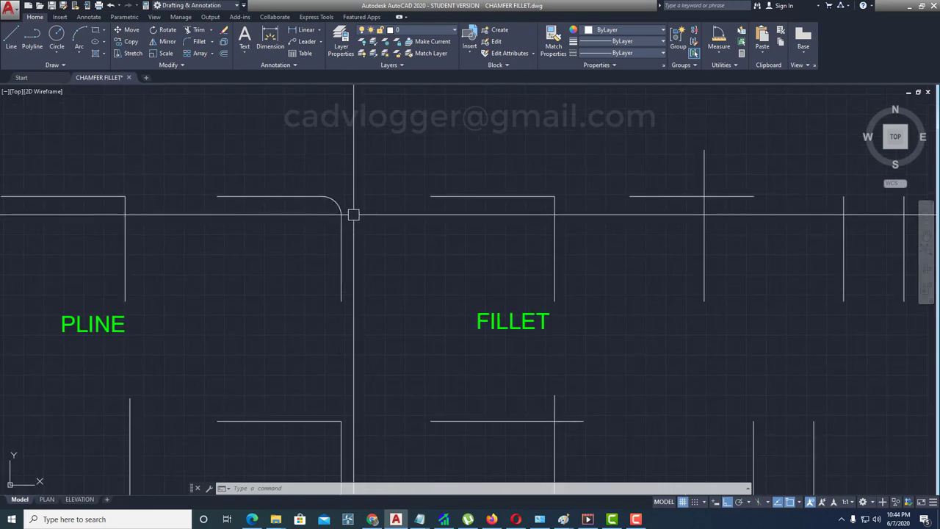
# - Fillet the second corner's two lines again with radius 0 to make them meet sharply
pyautogui.click(197, 43)
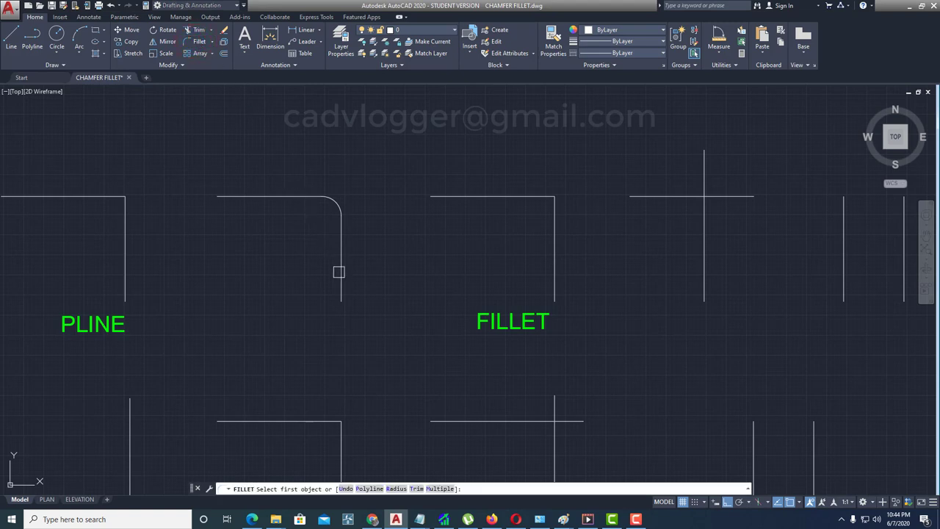
pyautogui.click(395, 488)
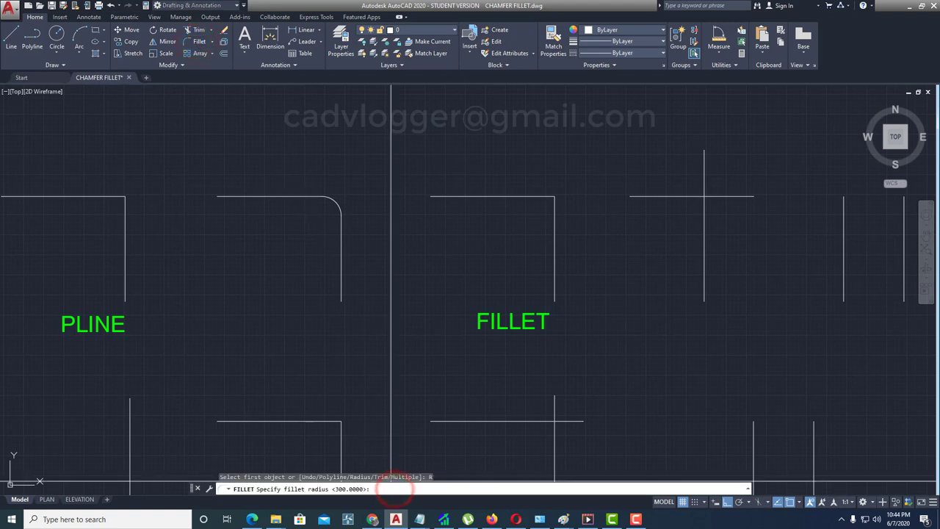
pyautogui.write('0')
pyautogui.press('Return')
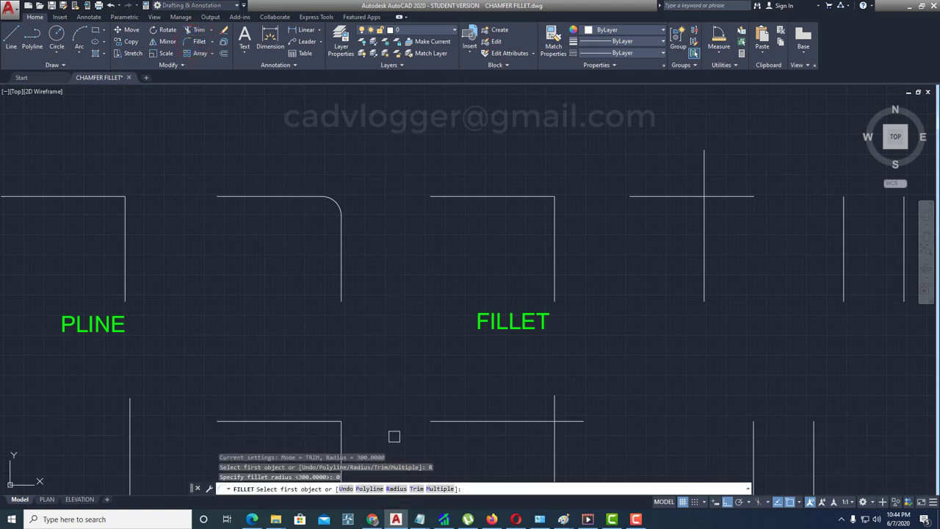
pyautogui.click(296, 199)
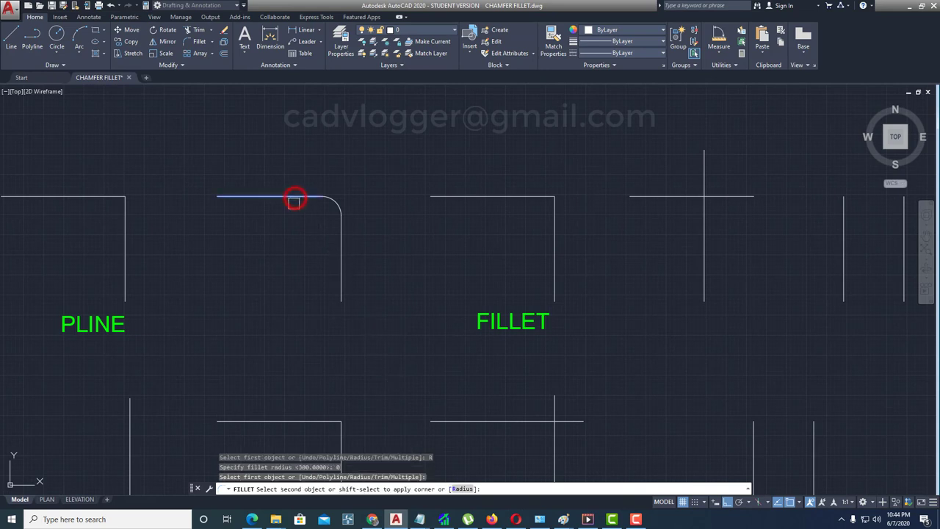
pyautogui.click(337, 241)
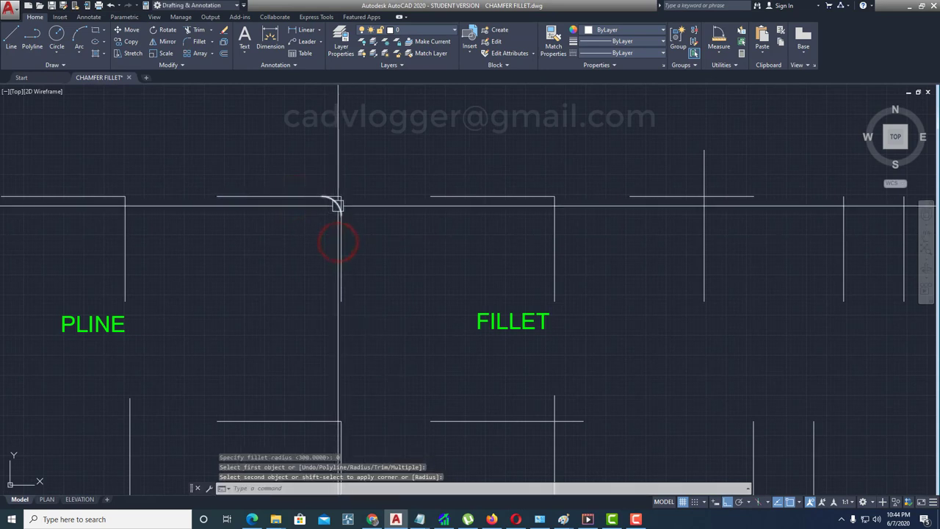
pyautogui.scroll(4, 334, 204)
pyautogui.scroll(-5, 355, 193)
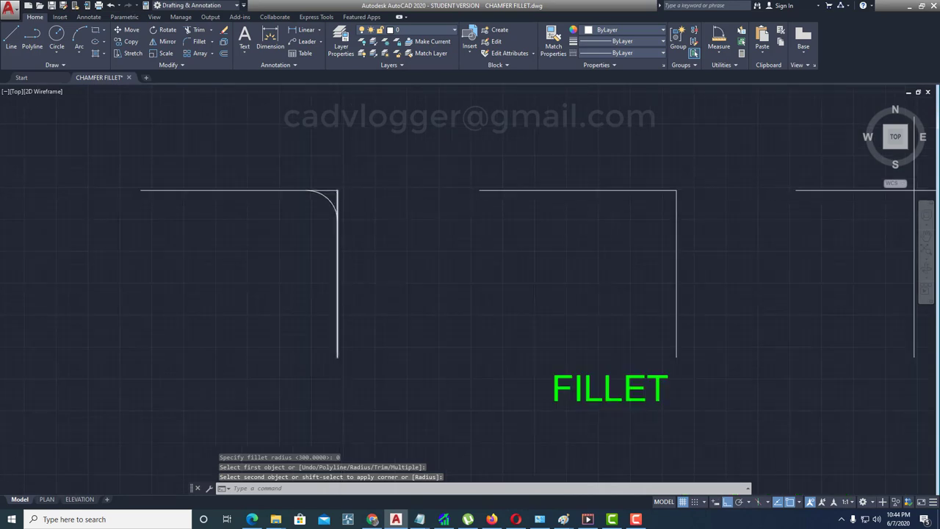
pyautogui.scroll(3, 335, 210)
# - Select the leftover fillet arc for deletion with the E (Erase) command
pyautogui.write('e')
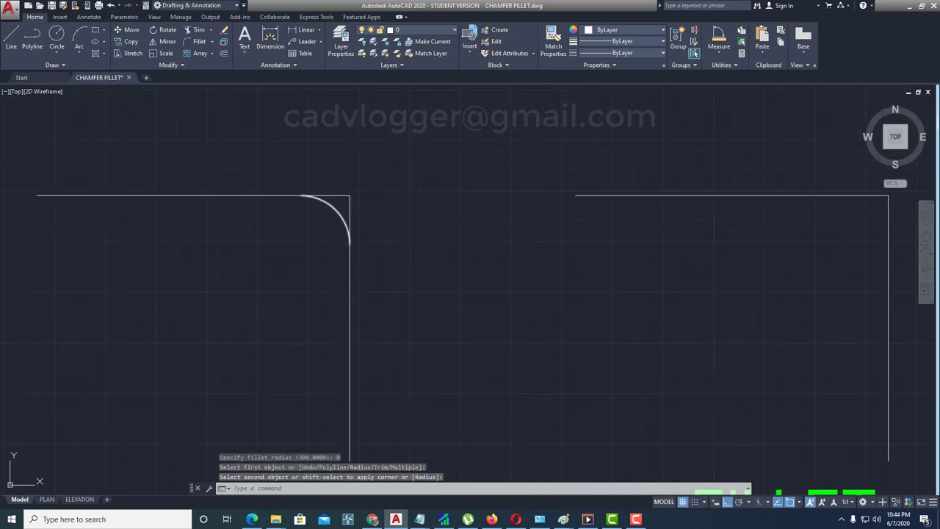
pyautogui.press('Return')
pyautogui.click(334, 211)
pyautogui.scroll(-4, 334, 212)
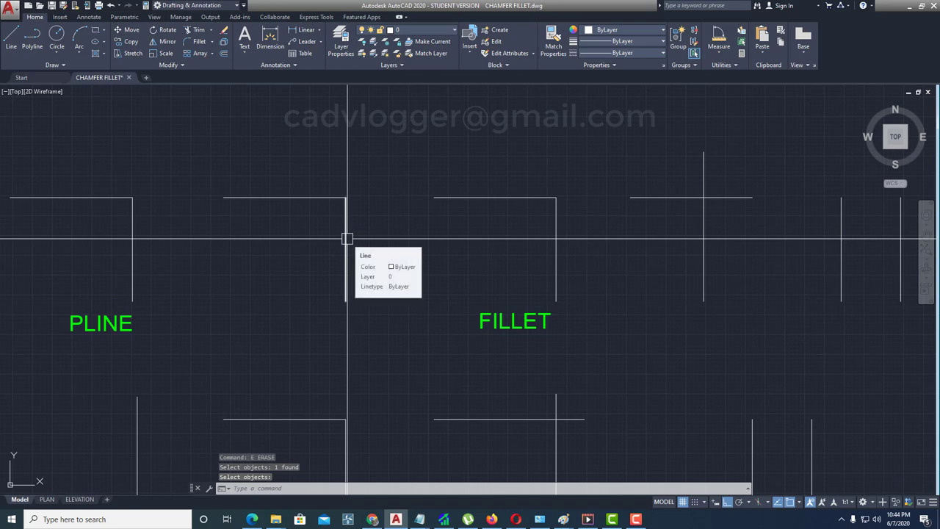
# - Erase the leftover arc and restart Fillet with Trim mode set to No trim
pyautogui.click(199, 42)
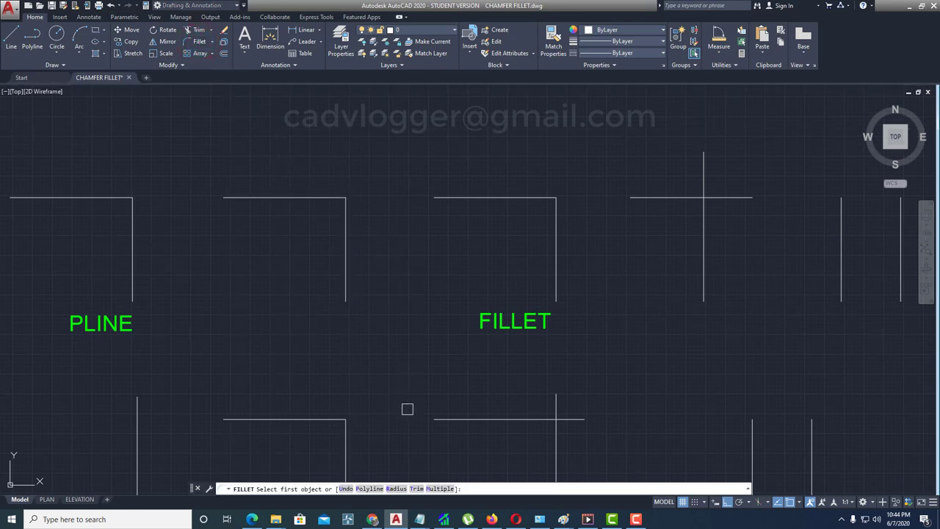
pyautogui.click(416, 489)
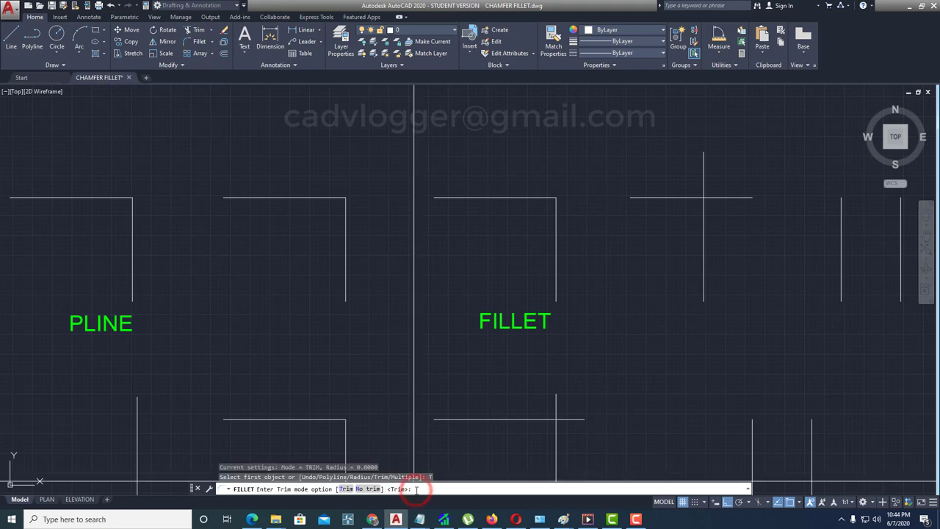
pyautogui.click(366, 489)
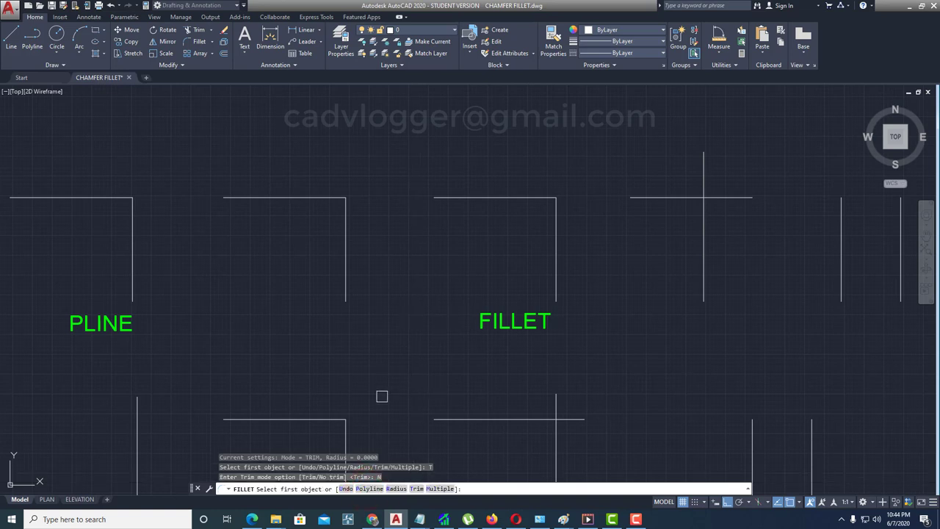
# - Add an untrimmed 500-radius fillet arc to the second top-row corner
pyautogui.click(393, 488)
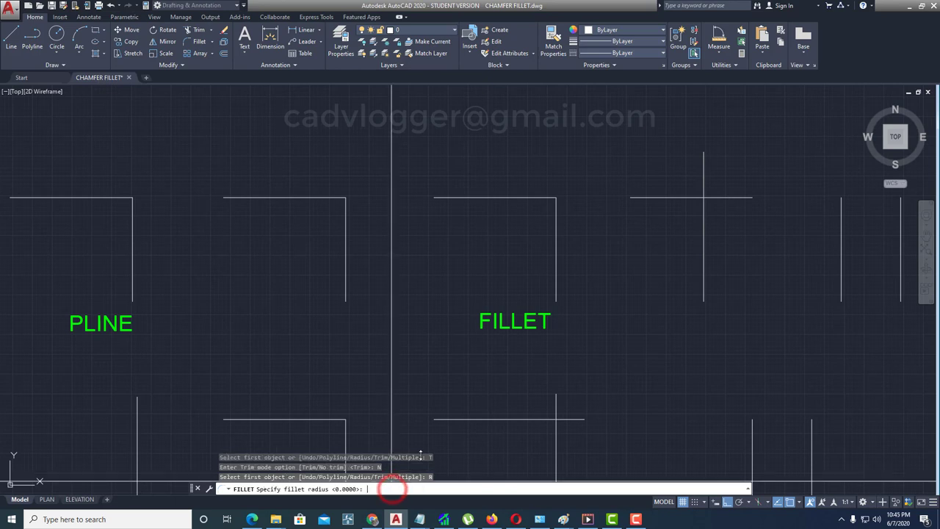
pyautogui.write('5')
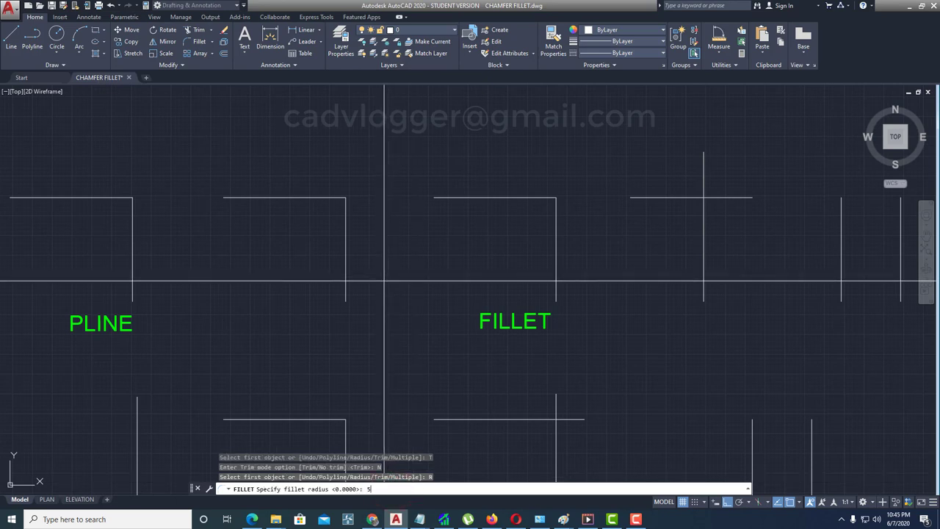
pyautogui.write('00')
pyautogui.press('Return')
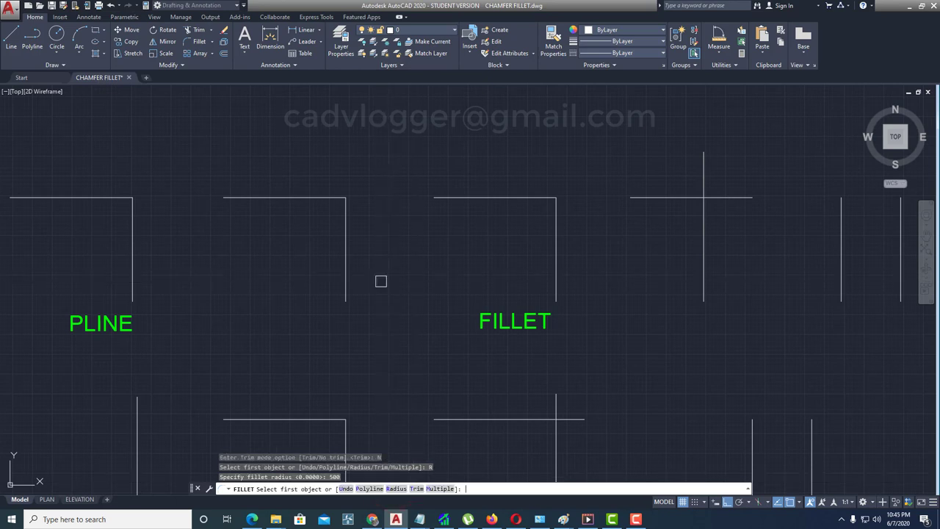
pyautogui.click(304, 199)
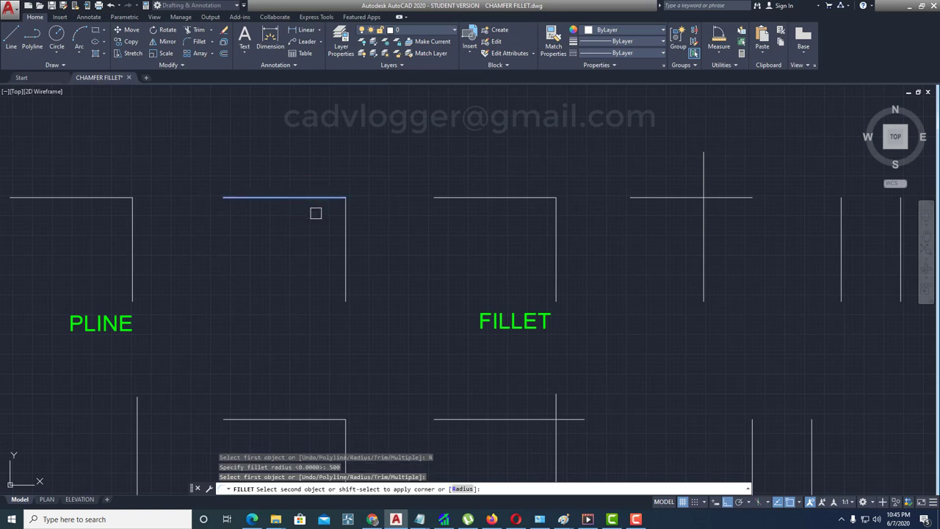
pyautogui.click(345, 252)
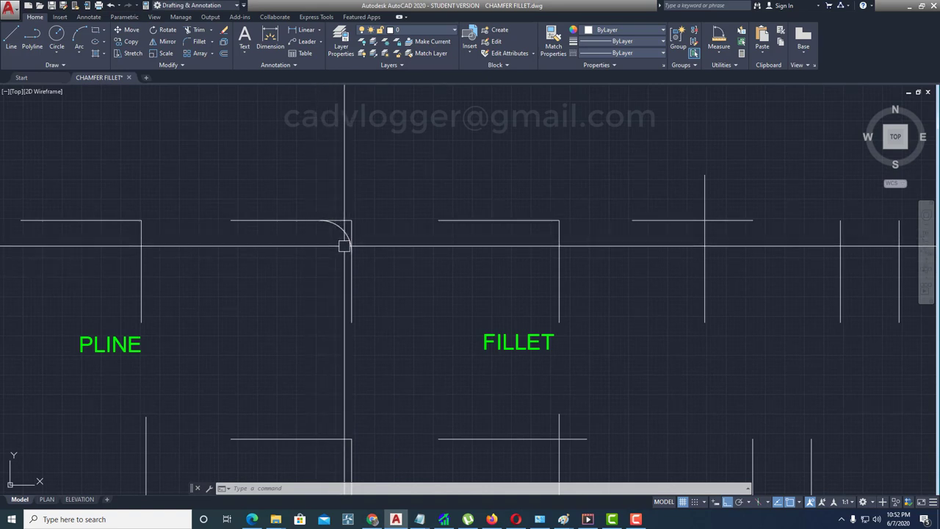
pyautogui.scroll(5, 344, 246)
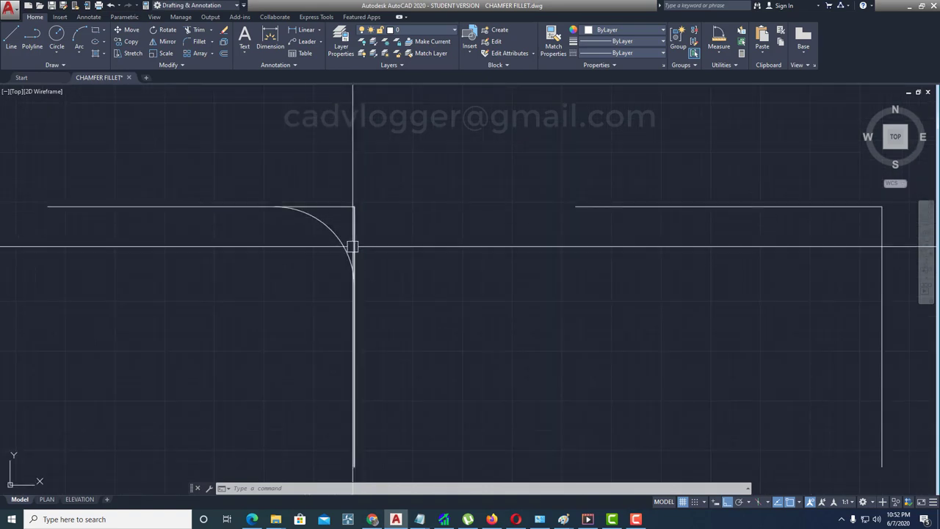
pyautogui.scroll(-3, 348, 214)
pyautogui.scroll(3, 351, 226)
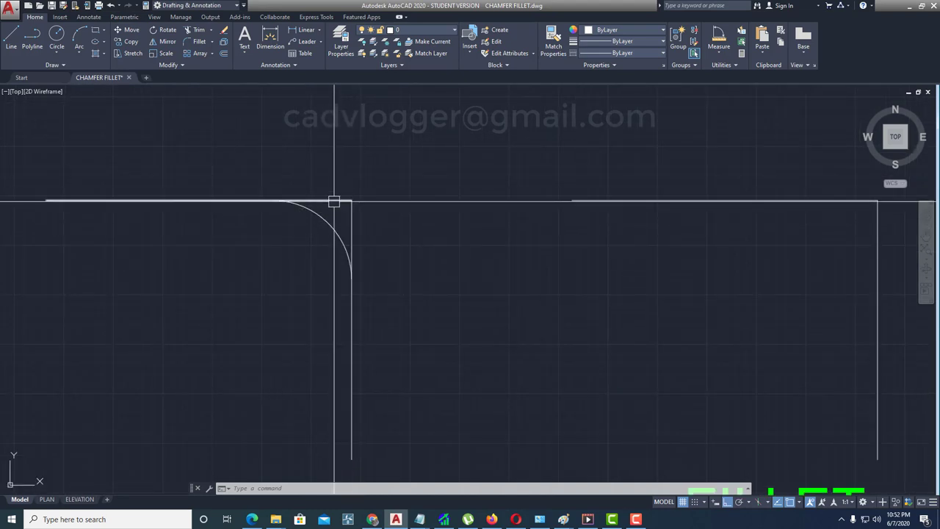
pyautogui.scroll(-3, 353, 215)
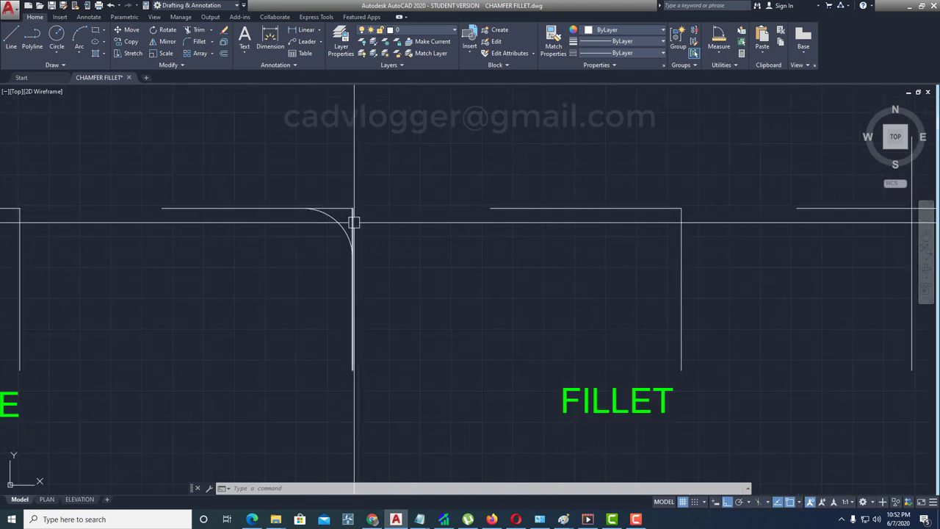
pyautogui.scroll(3, 328, 213)
pyautogui.scroll(-3, 345, 212)
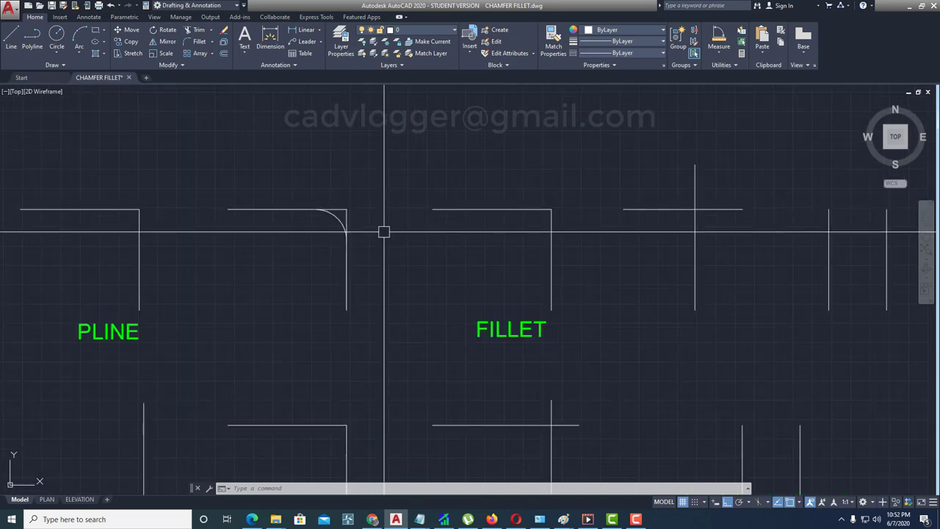
pyautogui.moveTo(384, 231); pyautogui.dragTo(334, 225, button='middle')
pyautogui.moveTo(474, 230); pyautogui.dragTo(451, 237, button='middle')
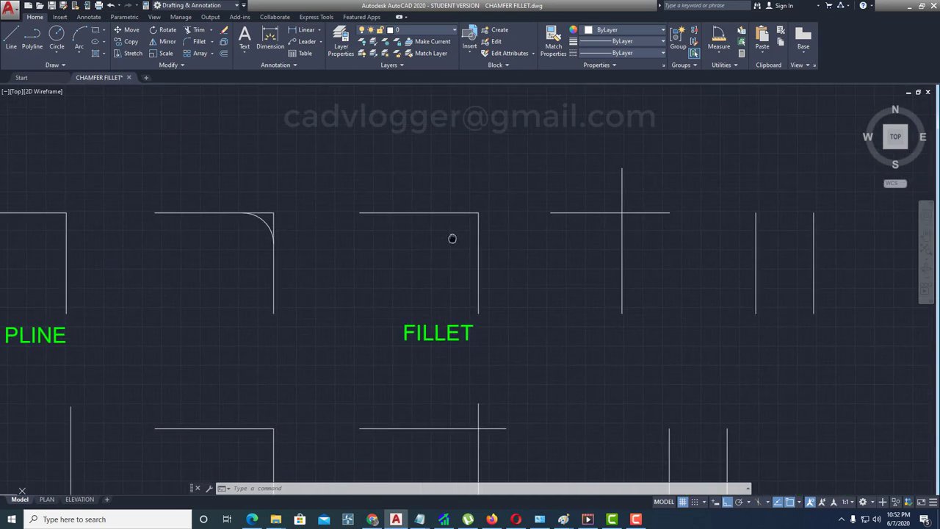
# - Fillet the line pair above the FILLET label with radius 500 and Trim mode on
pyautogui.click(202, 41)
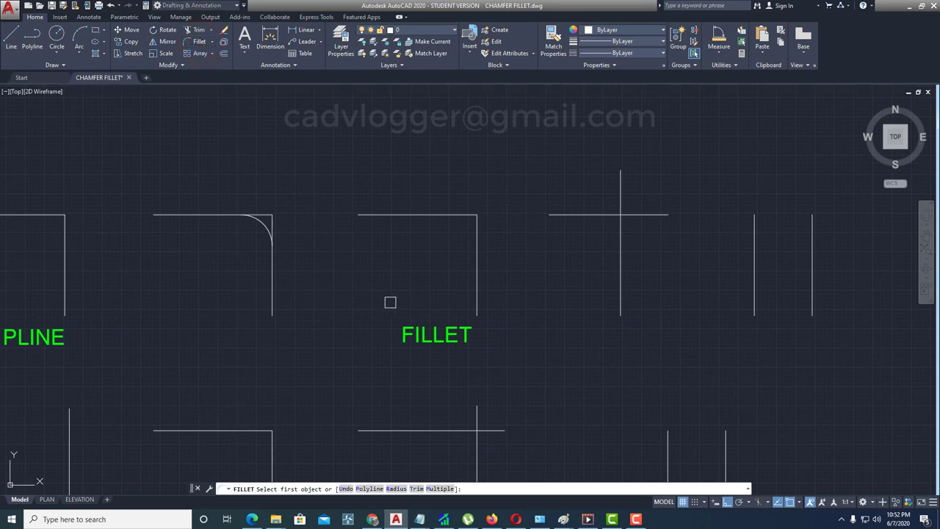
pyautogui.click(417, 488)
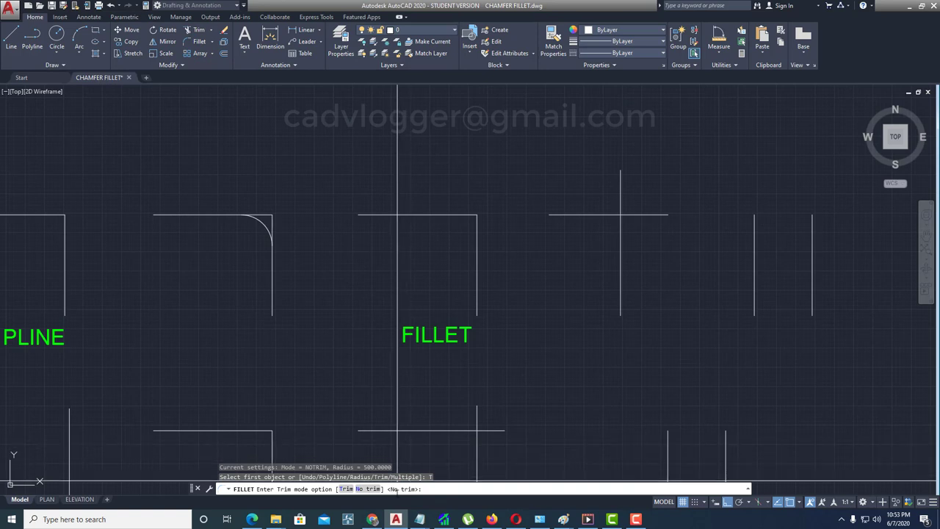
pyautogui.click(345, 489)
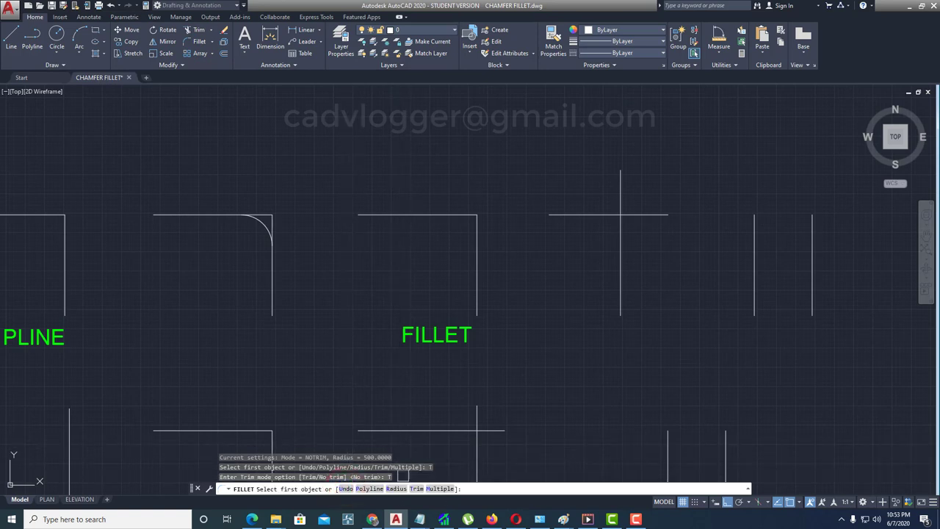
pyautogui.click(397, 489)
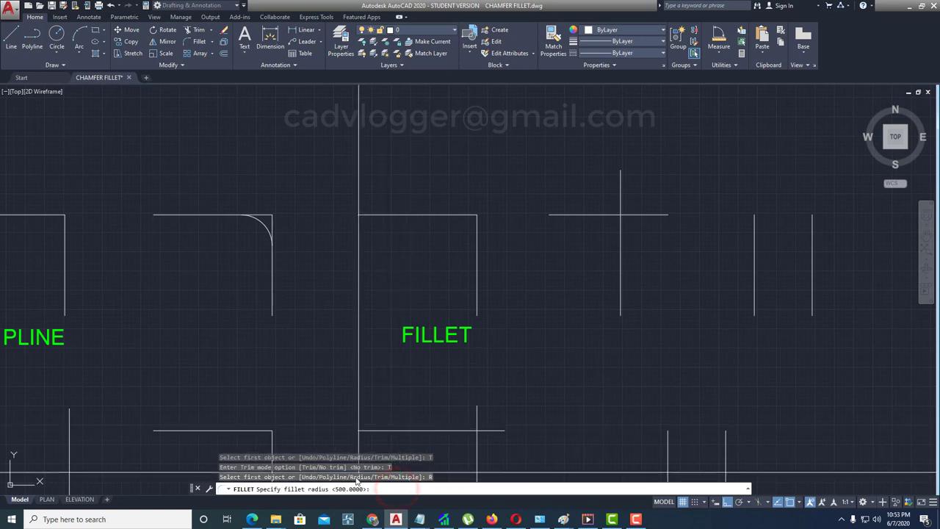
pyautogui.press('Return')
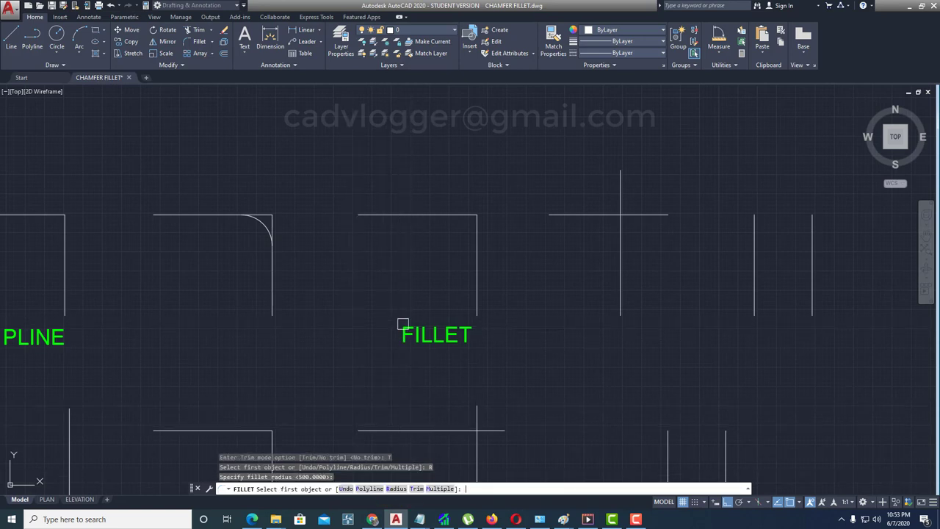
pyautogui.click(419, 216)
pyautogui.click(475, 269)
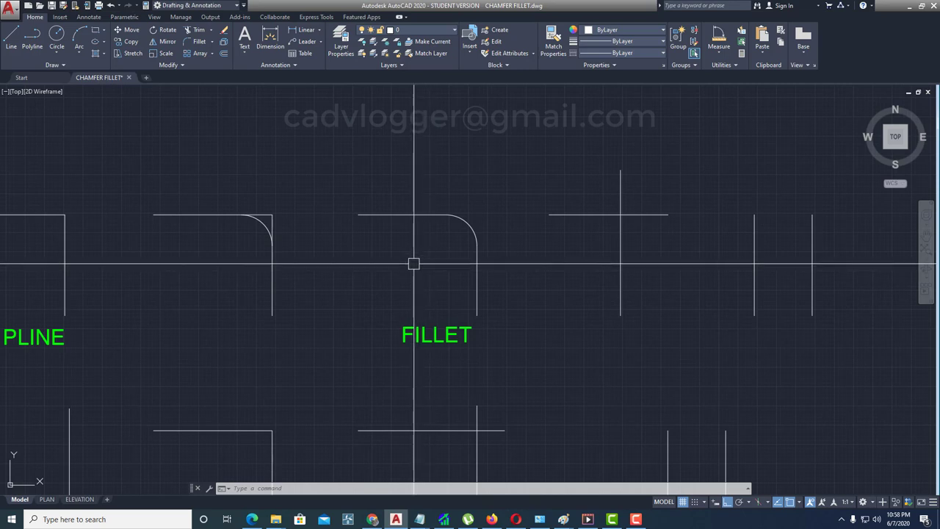
pyautogui.click(389, 216)
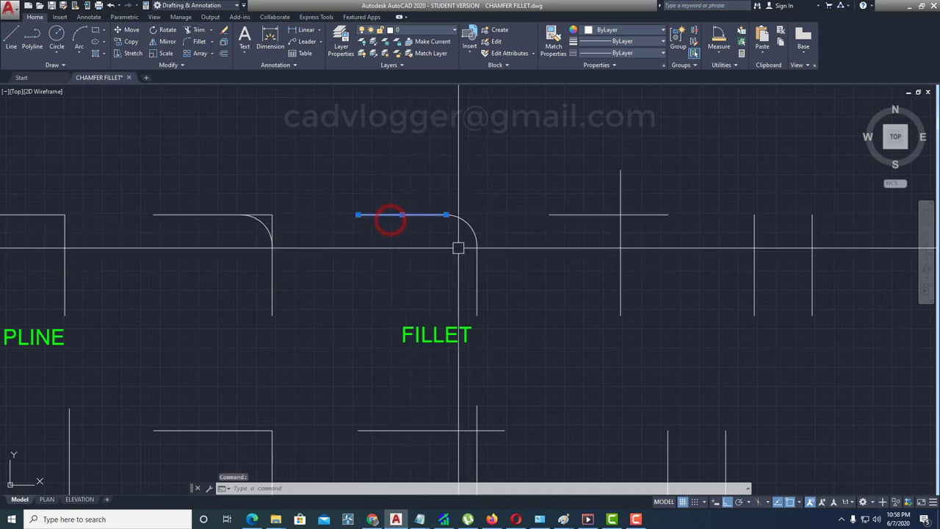
pyautogui.click(473, 272)
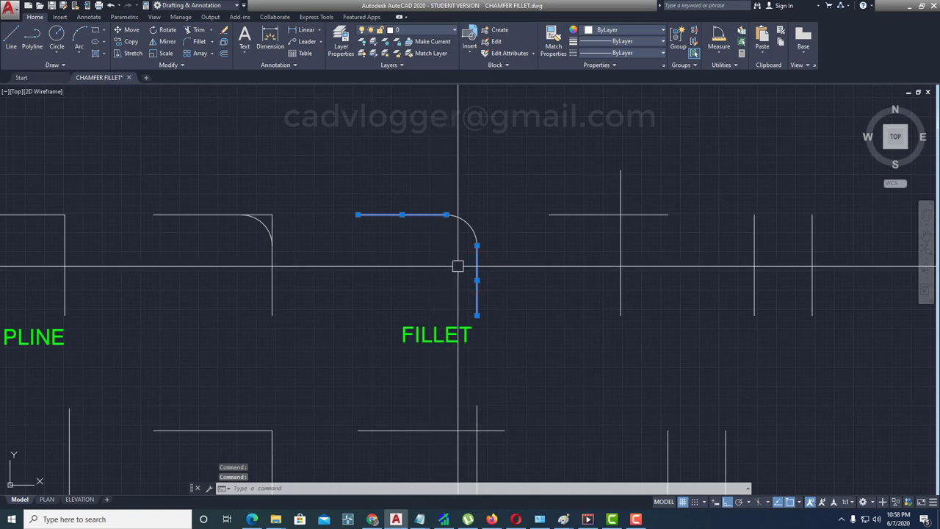
pyautogui.moveTo(692, 277); pyautogui.dragTo(443, 277, button='middle')
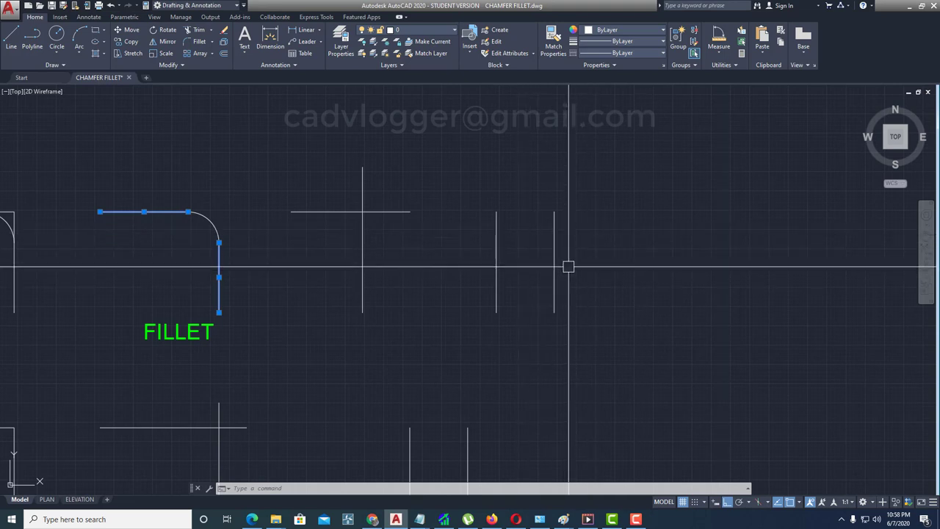
# - Copy the two vertical parallel lines to the right with CO
pyautogui.press('Escape')
pyautogui.write('co')
pyautogui.press('Return')
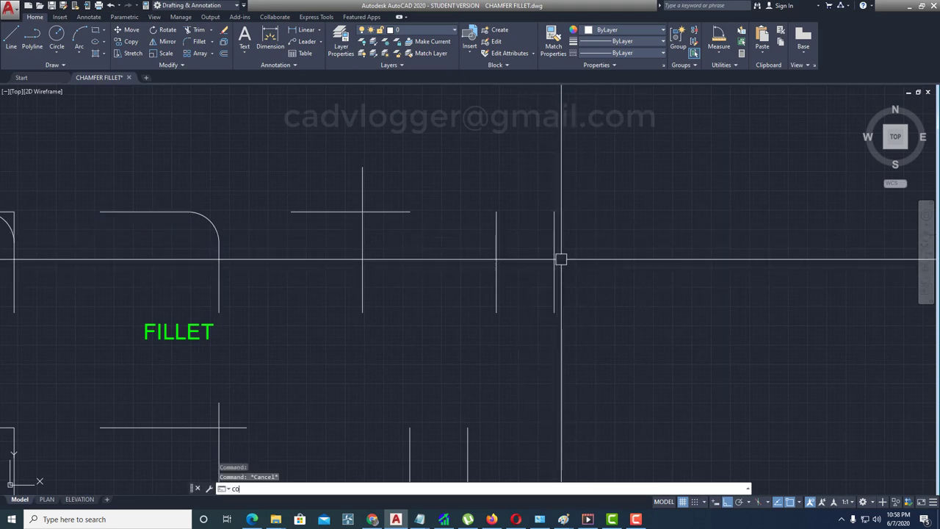
pyautogui.click(591, 247)
pyautogui.click(489, 274)
pyautogui.press('Return')
pyautogui.click(522, 257)
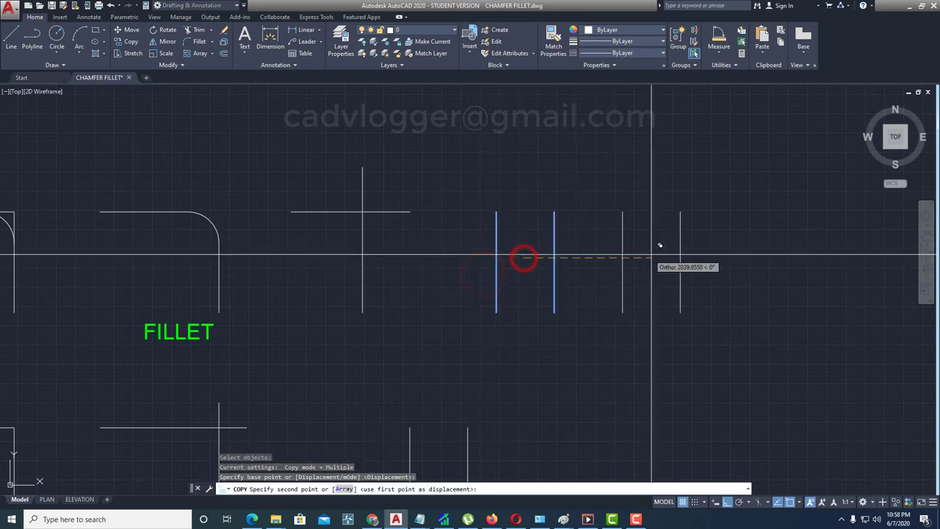
pyautogui.click(659, 254)
pyautogui.press('Return')
# - Rotate the copied lines 90° about a point between them into a horizontal pair
pyautogui.write('r')
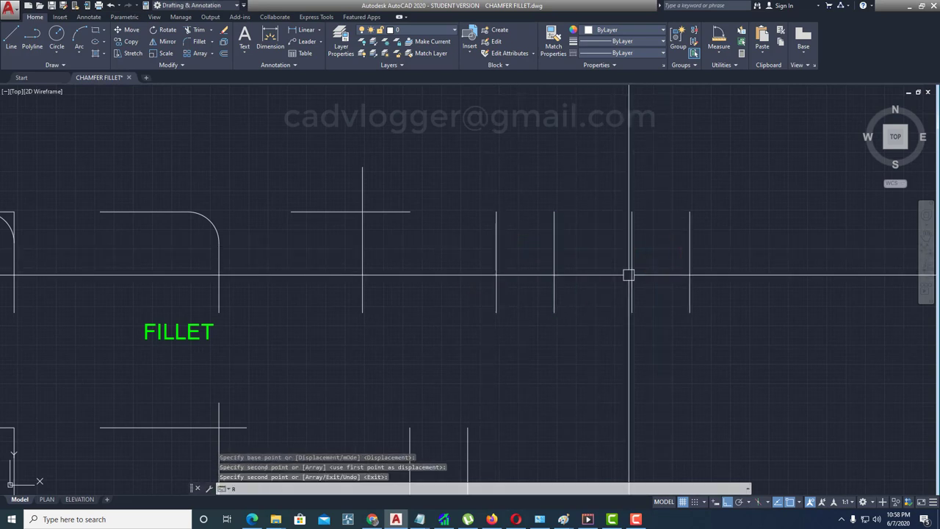
pyautogui.write('o')
pyautogui.press('Return')
pyautogui.click(751, 243)
pyautogui.click(605, 281)
pyautogui.press('Return')
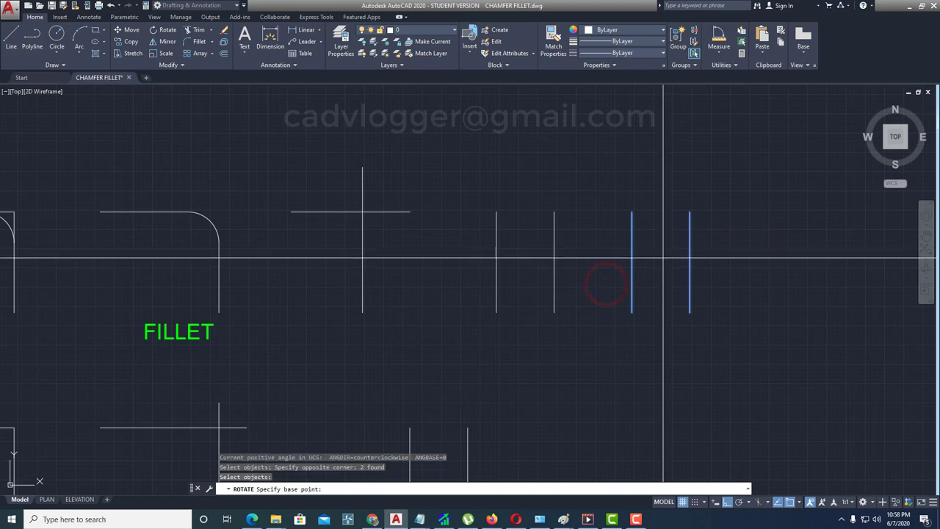
pyautogui.click(663, 258)
pyautogui.write('90')
pyautogui.press('Return')
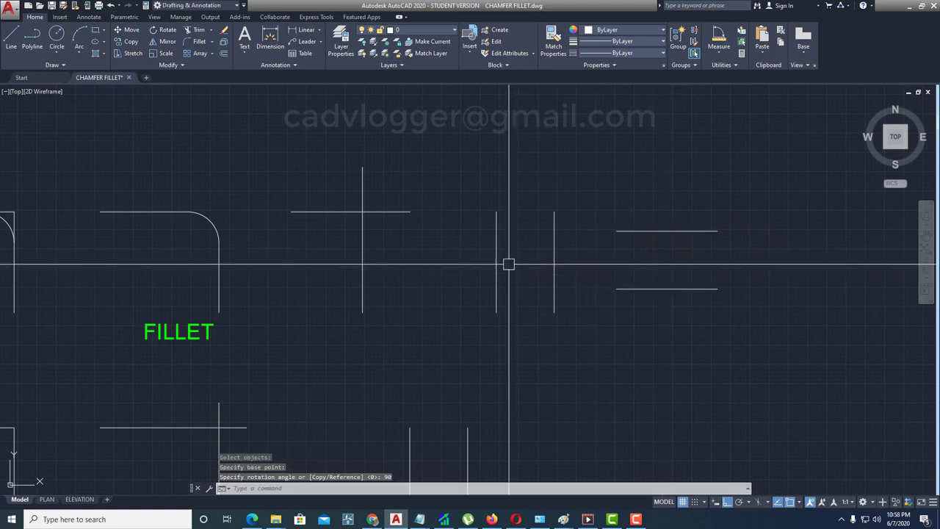
pyautogui.scroll(3, 508, 264)
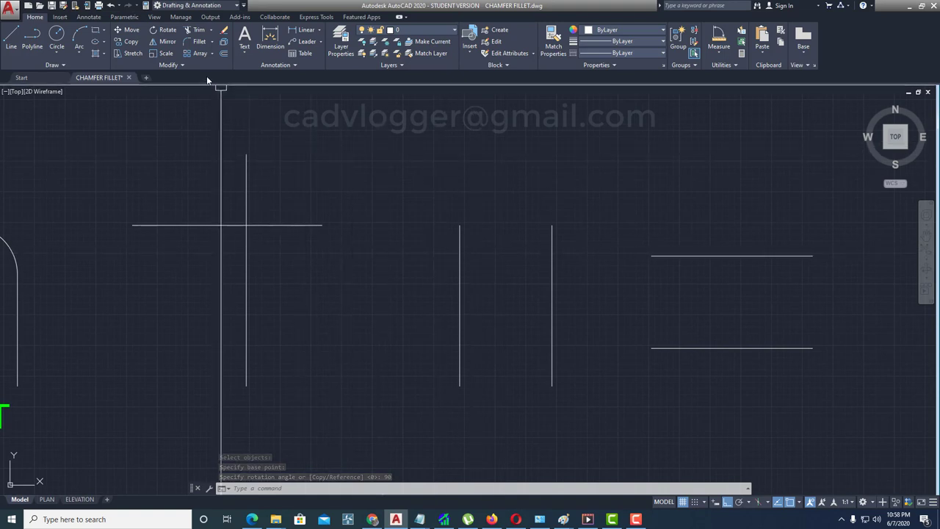
pyautogui.click(200, 42)
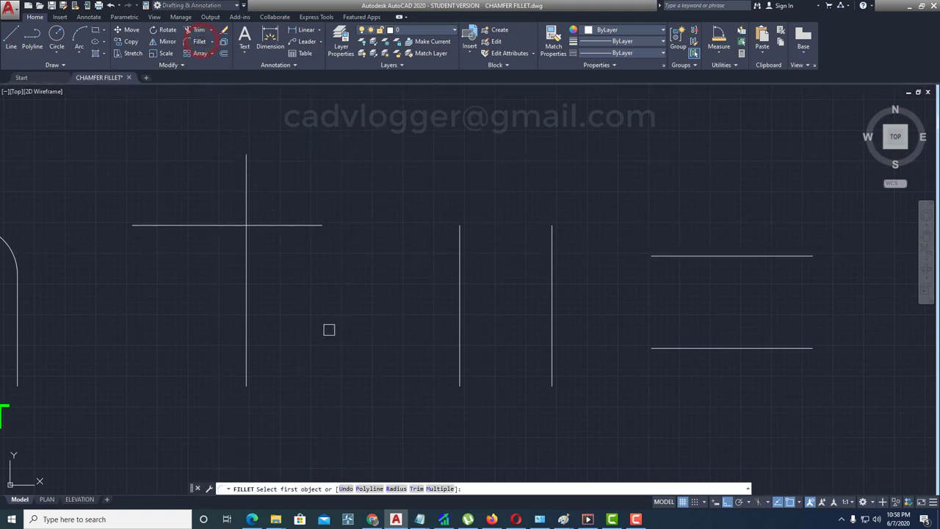
pyautogui.click(395, 489)
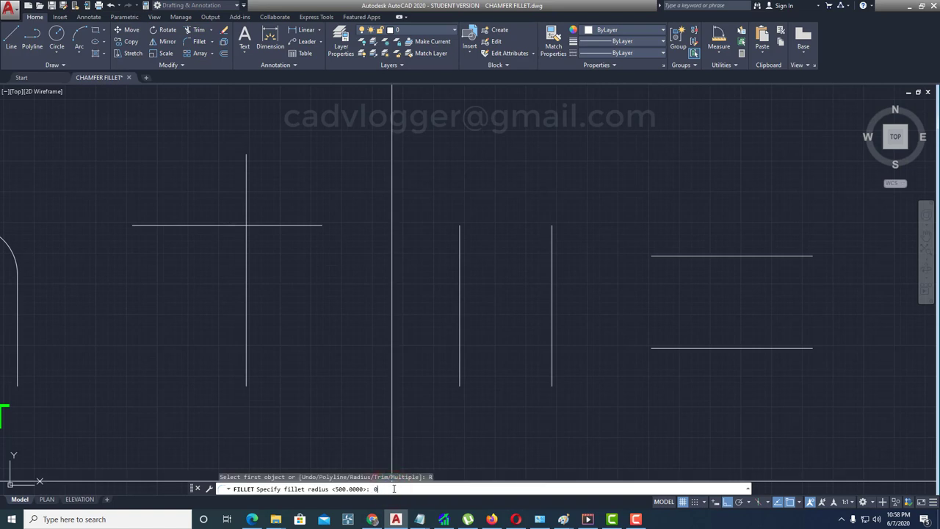
pyautogui.write('0')
pyautogui.press('Return')
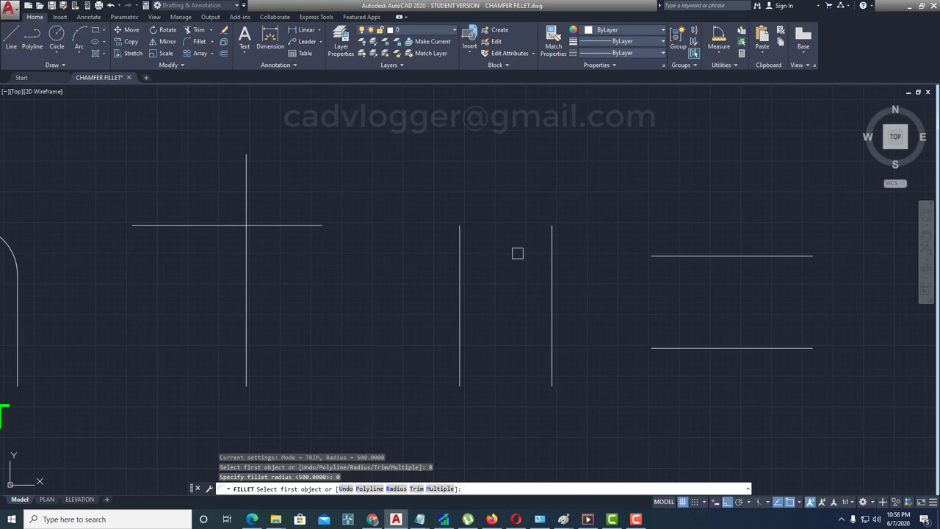
pyautogui.click(459, 255)
pyautogui.click(546, 248)
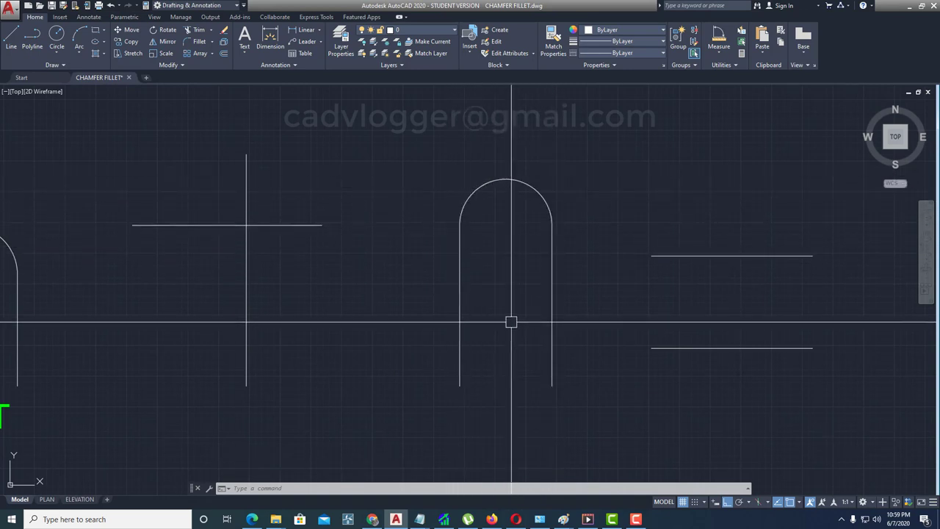
pyautogui.write('u')
pyautogui.press('Return')
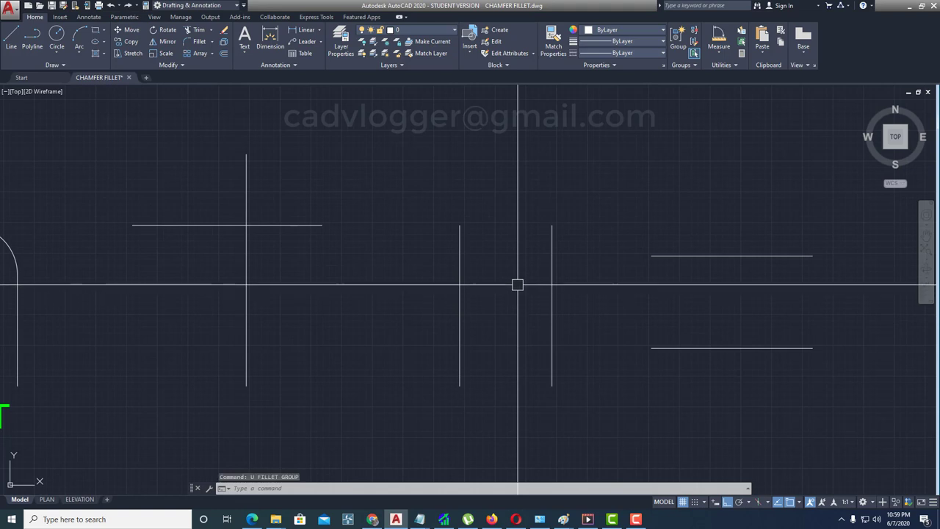
pyautogui.click(201, 42)
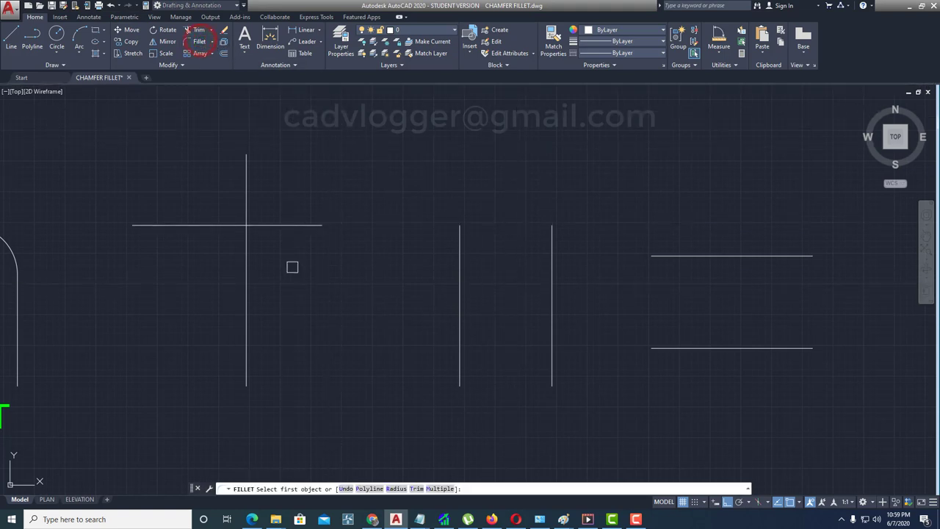
pyautogui.click(461, 368)
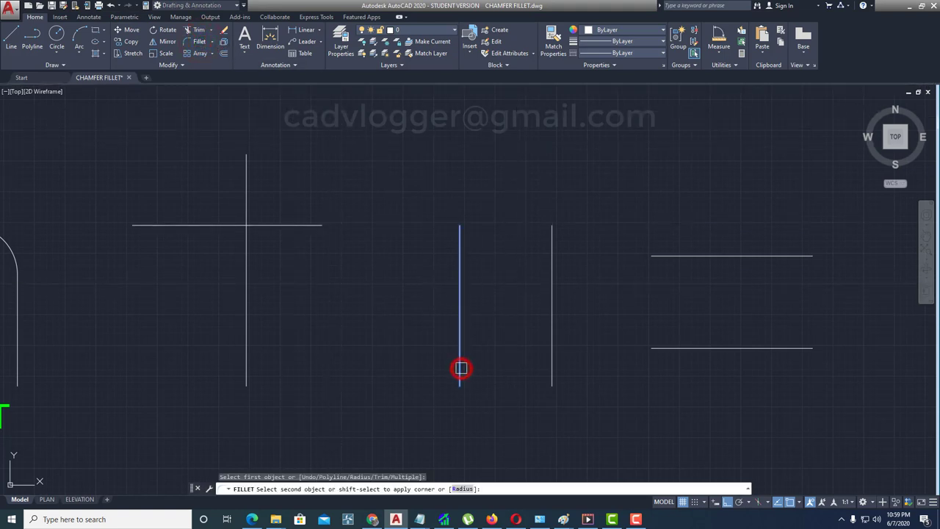
pyautogui.click(550, 365)
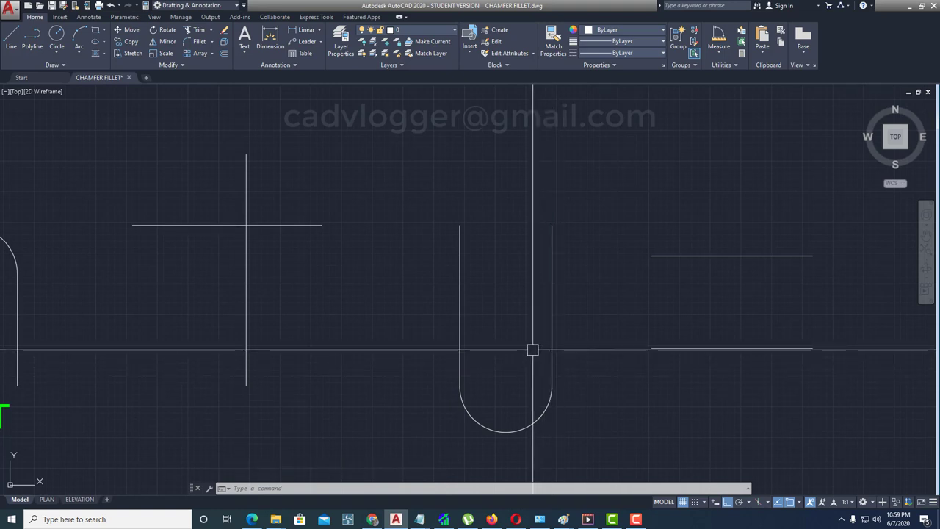
pyautogui.hotkey('ctrl', 'z')
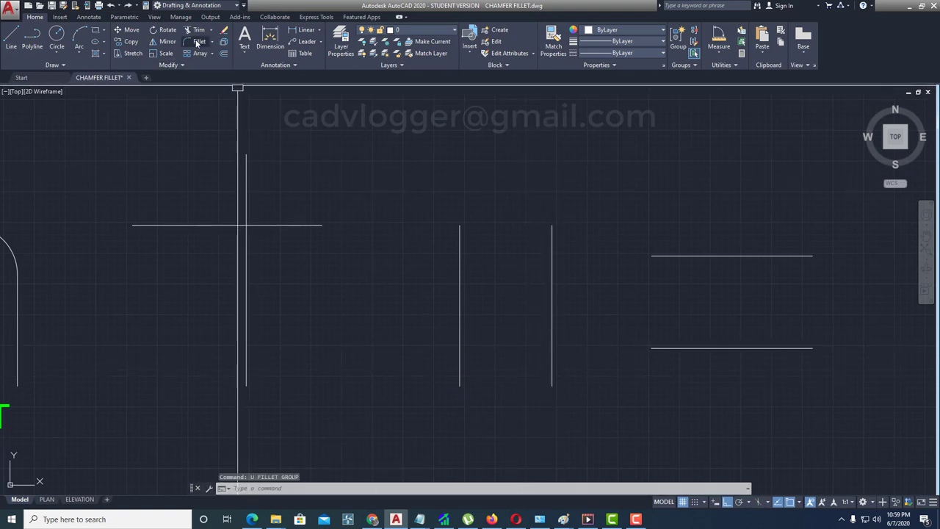
# - Cap the two vertical parallel lines with a fillet arc across their tops
pyautogui.click(196, 42)
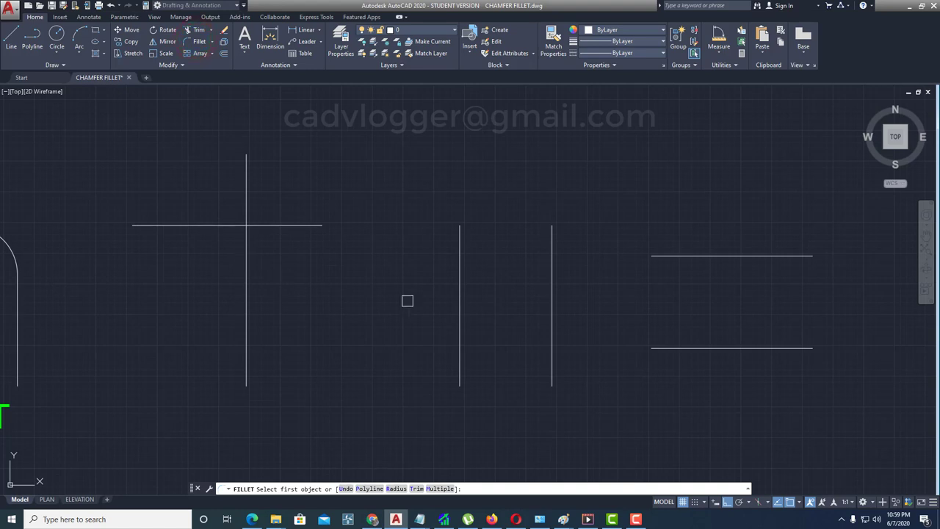
pyautogui.click(459, 244)
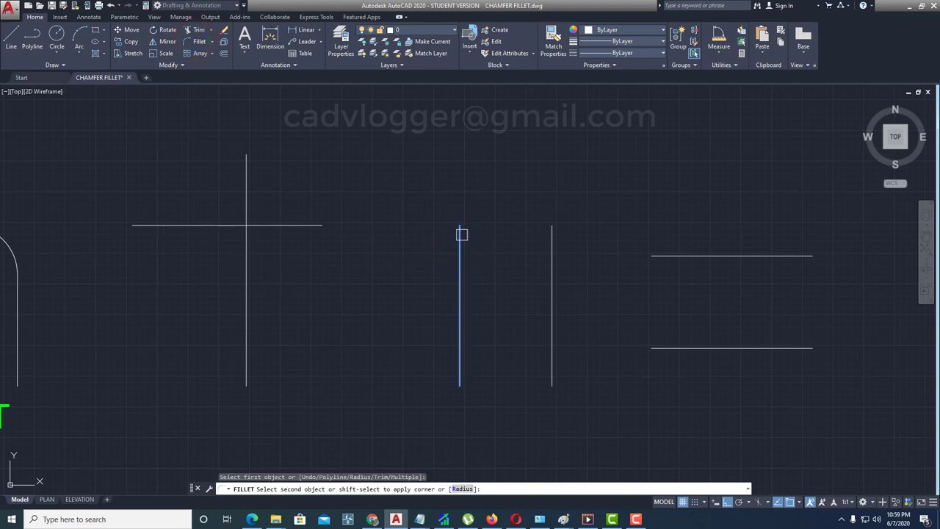
pyautogui.click(550, 373)
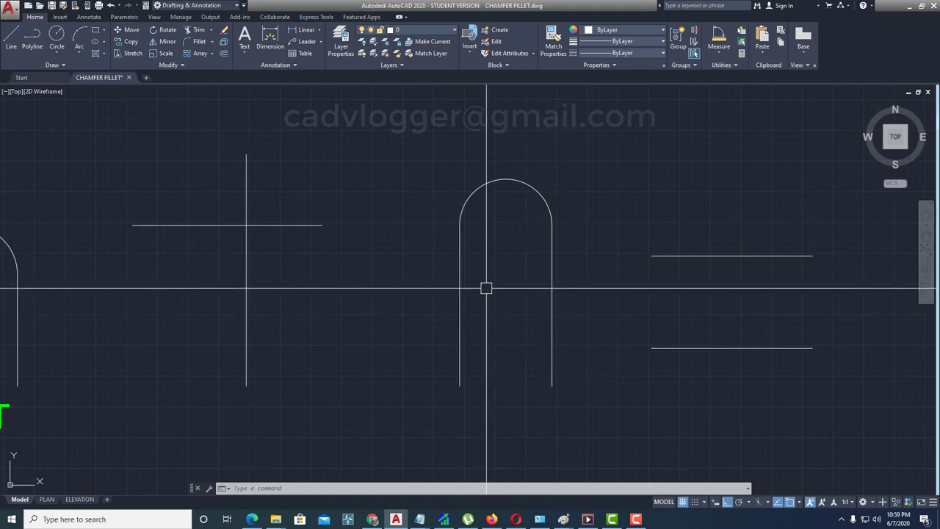
# - Join the upper and lower horizontal lines with a fillet arc at their left ends
pyautogui.click(200, 42)
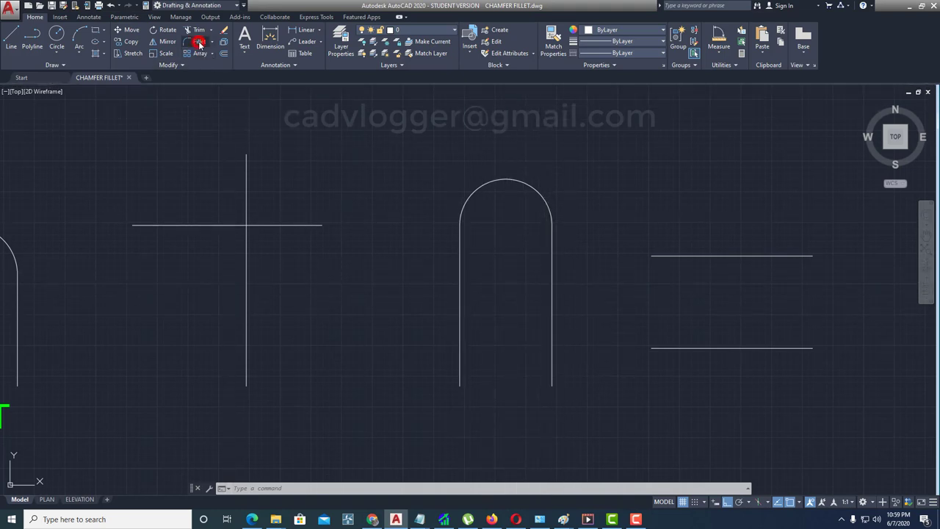
pyautogui.click(667, 256)
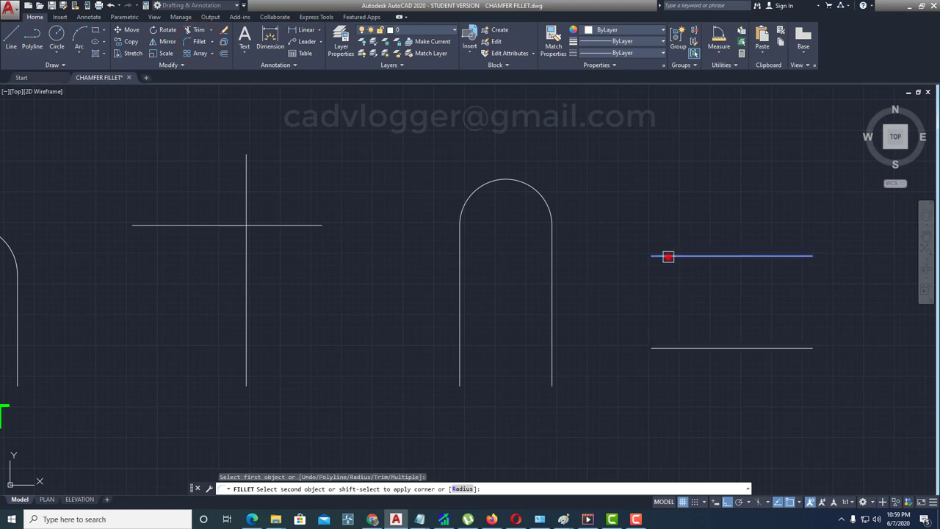
pyautogui.click(669, 348)
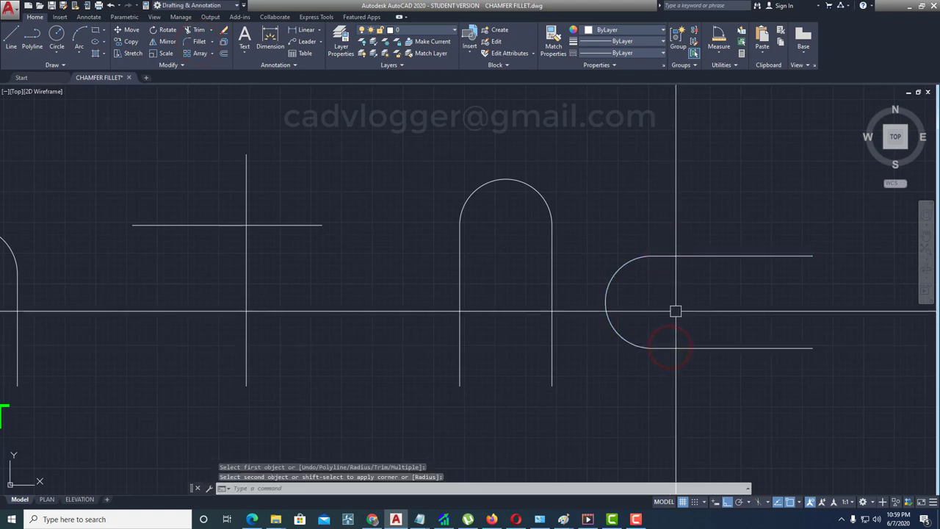
pyautogui.scroll(-5, 675, 311)
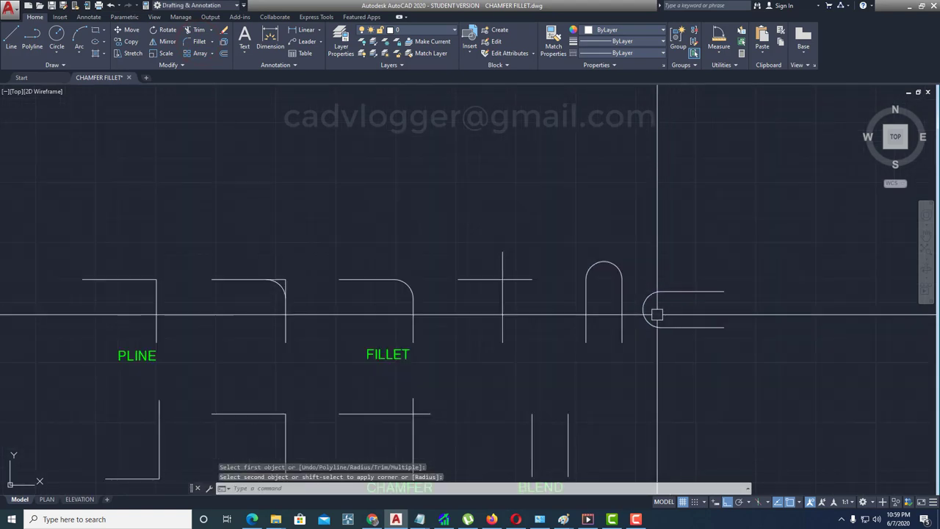
pyautogui.moveTo(513, 312)
pyautogui.mouseDown(button='middle')
pyautogui.moveTo(568, 272)
pyautogui.moveTo(569, 262)
pyautogui.moveTo(525, 254)
pyautogui.mouseUp(button='middle')
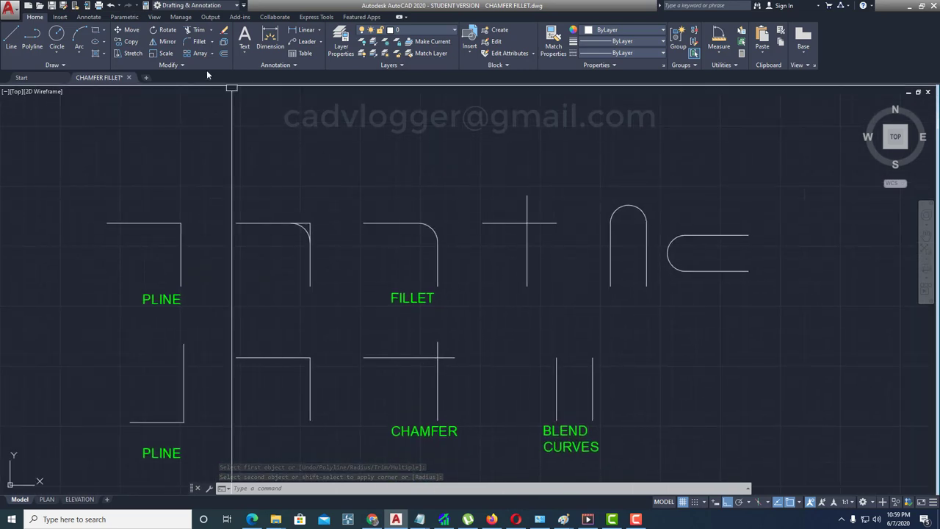
# - Start Fillet with radius 0 in Multiple mode
pyautogui.click(198, 42)
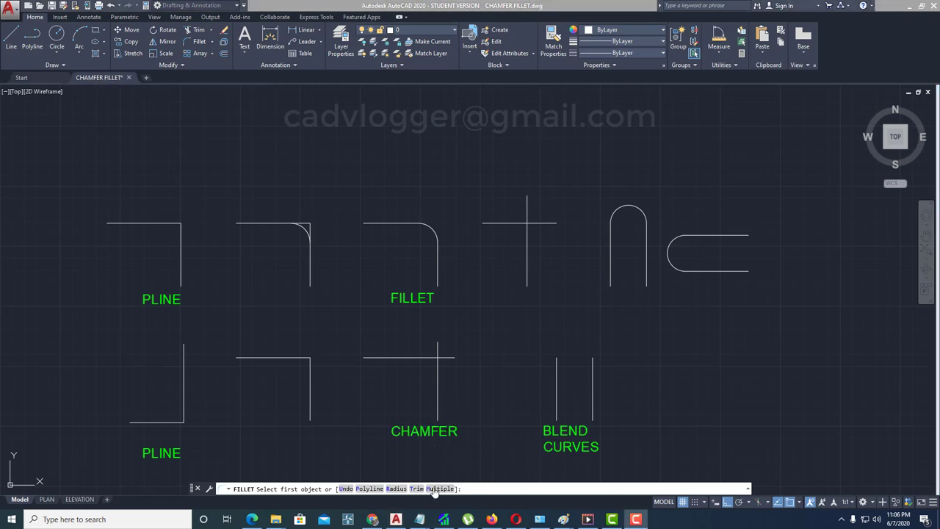
pyautogui.click(396, 489)
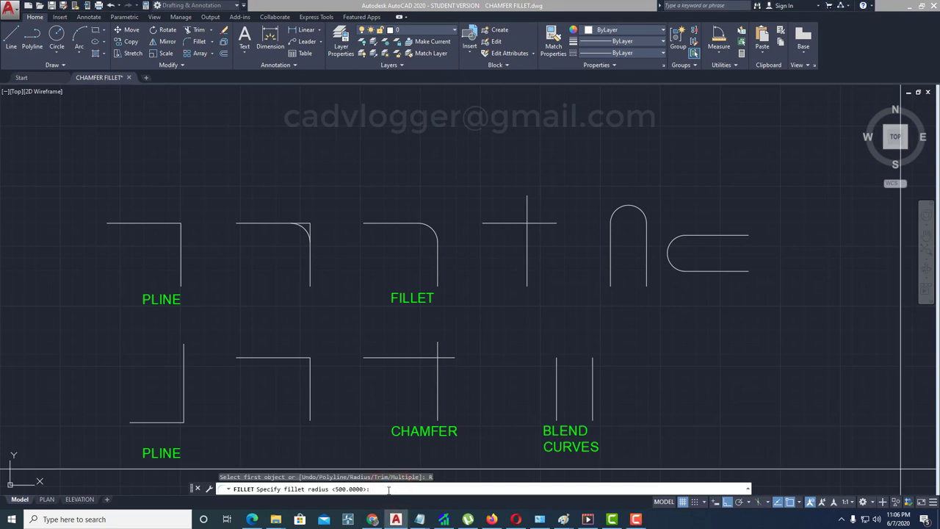
pyautogui.write('0')
pyautogui.press('Return')
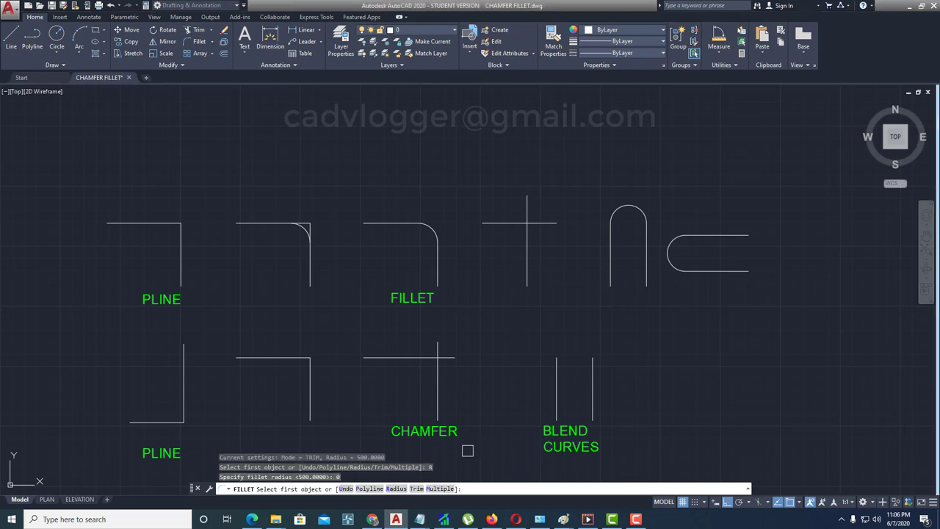
pyautogui.click(439, 488)
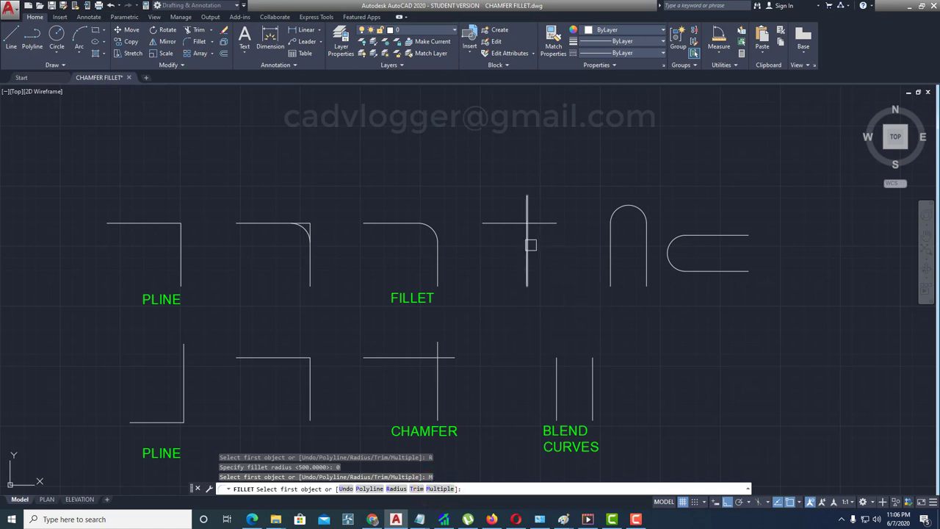
# - Square the crossing lines and the corners of the FILLET shape and second shape
pyautogui.click(527, 245)
pyautogui.click(513, 223)
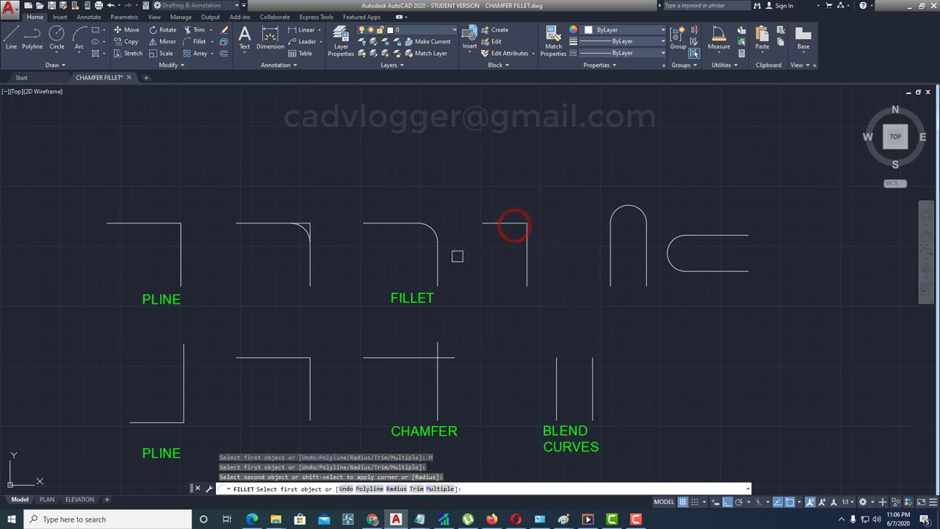
pyautogui.click(438, 259)
pyautogui.click(395, 224)
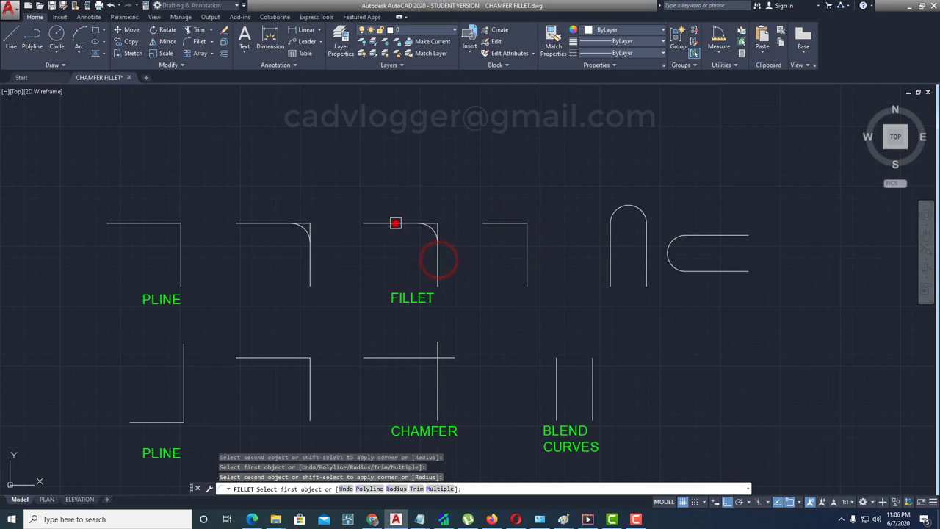
pyautogui.click(307, 260)
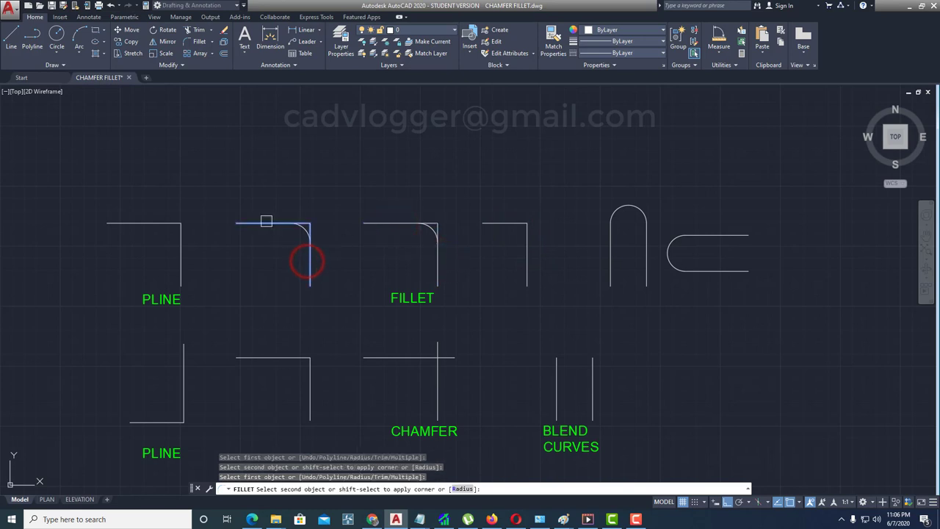
pyautogui.click(266, 222)
# - Square the CHAMFER cross and join the loop's top and bottom lines to the arch's right side
pyautogui.click(420, 357)
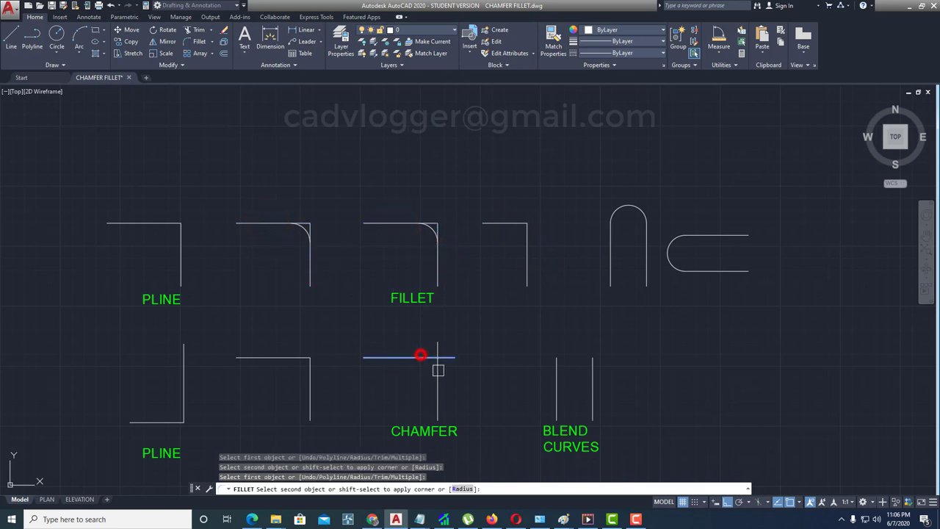
pyautogui.click(439, 376)
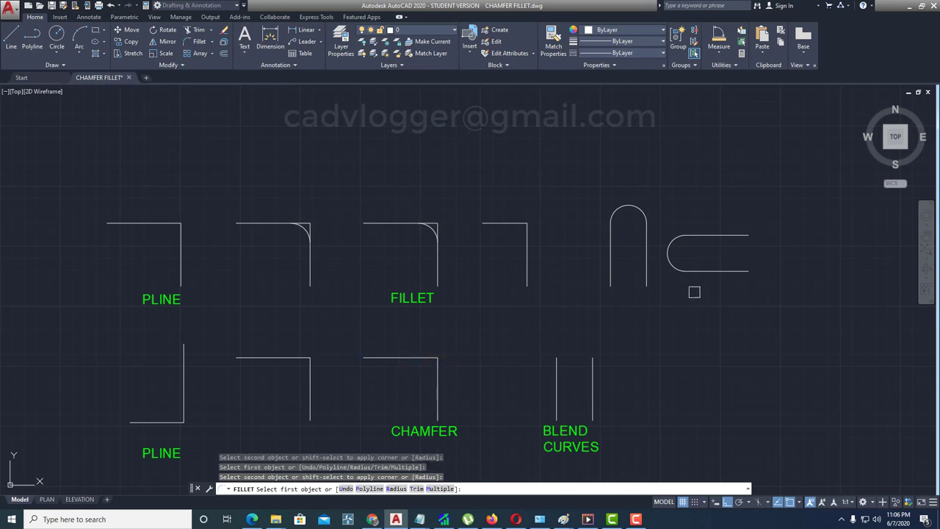
pyautogui.click(704, 271)
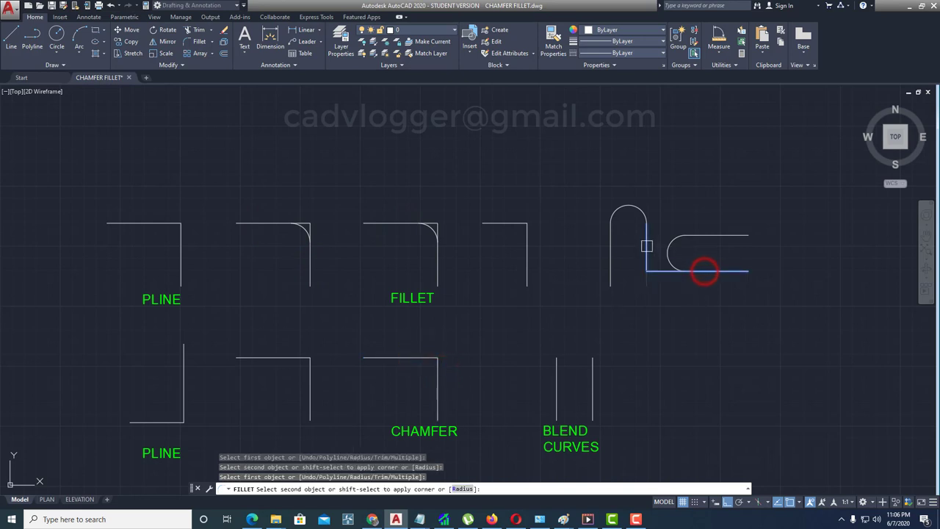
pyautogui.click(646, 247)
pyautogui.click(701, 238)
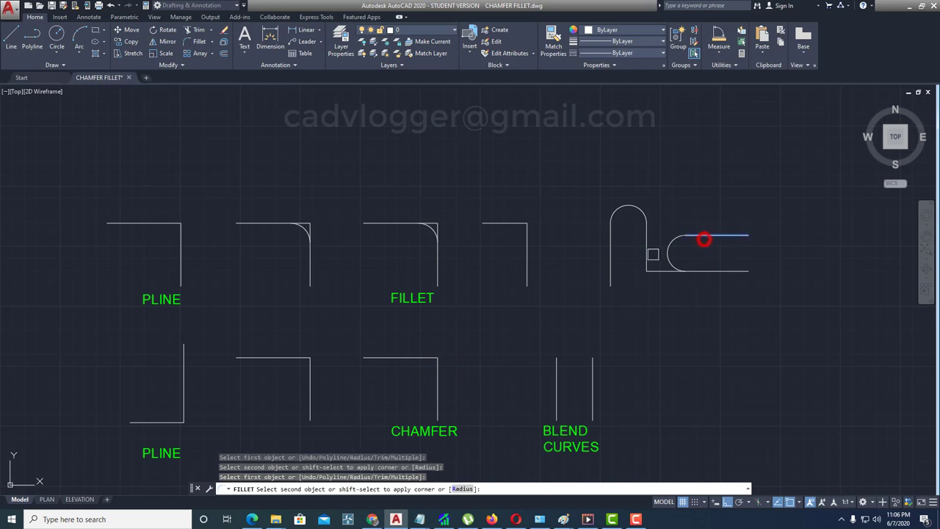
pyautogui.click(648, 256)
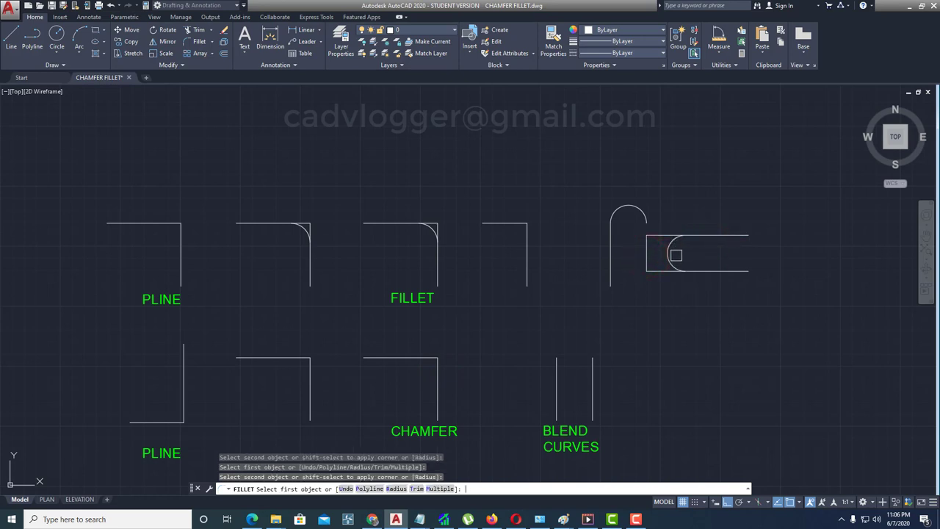
pyautogui.press('Escape')
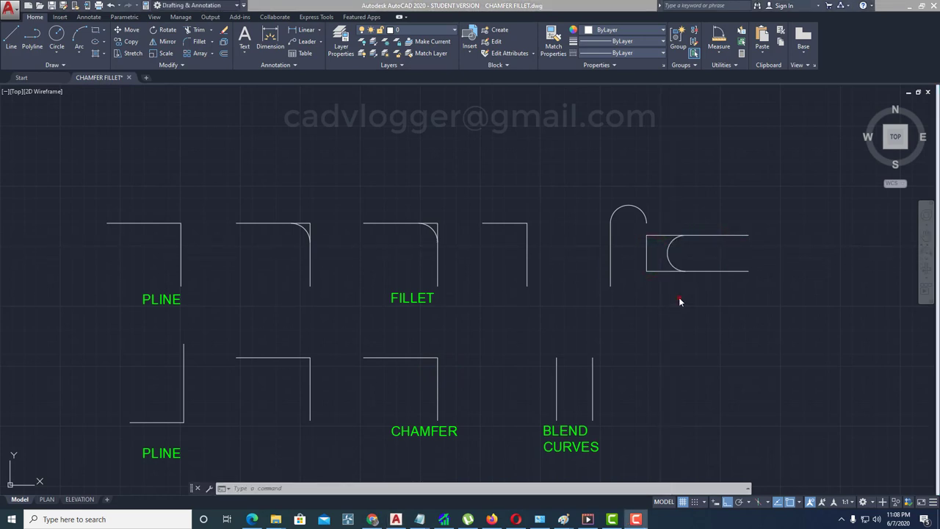
# - Erase the arc inside the right box and the arch with a crossing window
pyautogui.write('e')
pyautogui.press('Return')
pyautogui.click(666, 249)
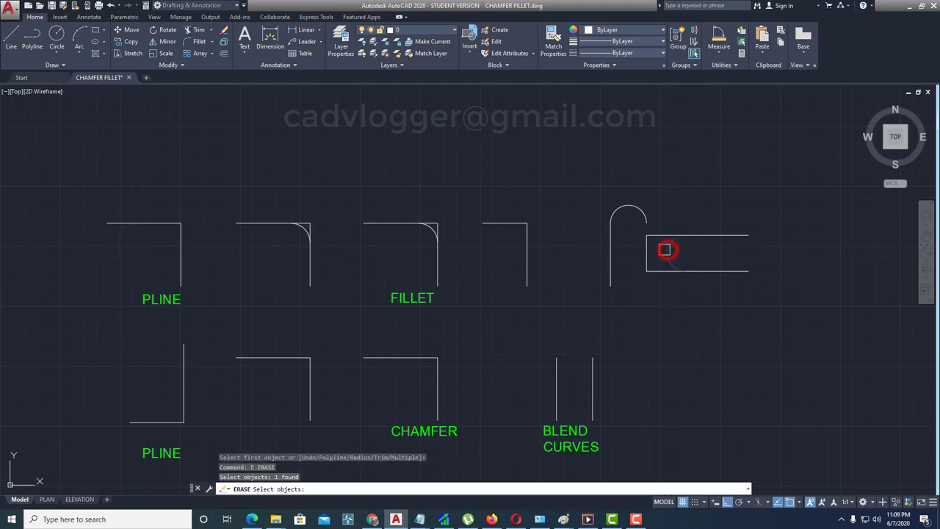
pyautogui.click(639, 195)
pyautogui.click(592, 234)
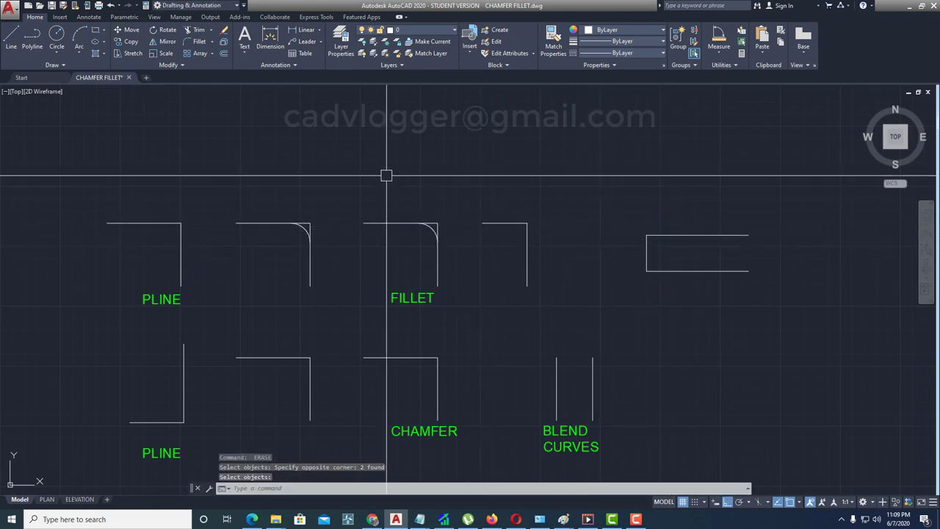
pyautogui.click(202, 44)
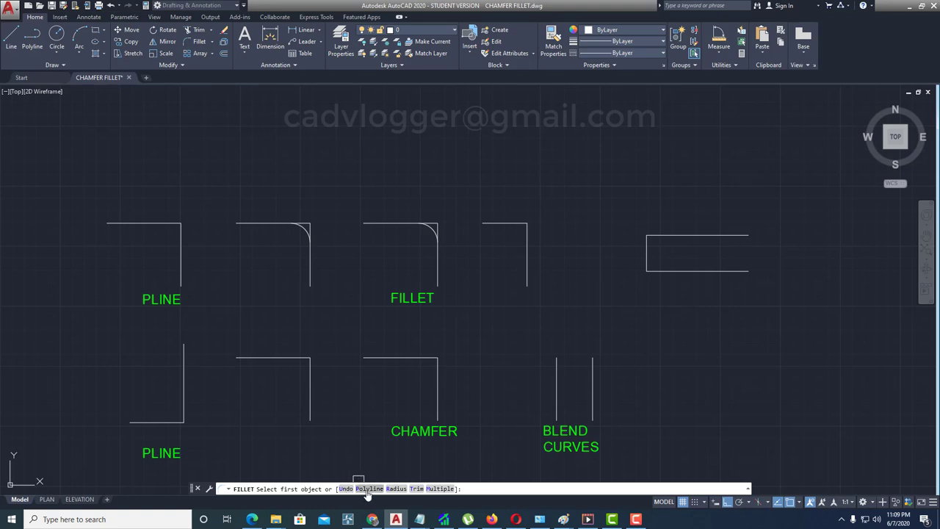
pyautogui.press('Escape')
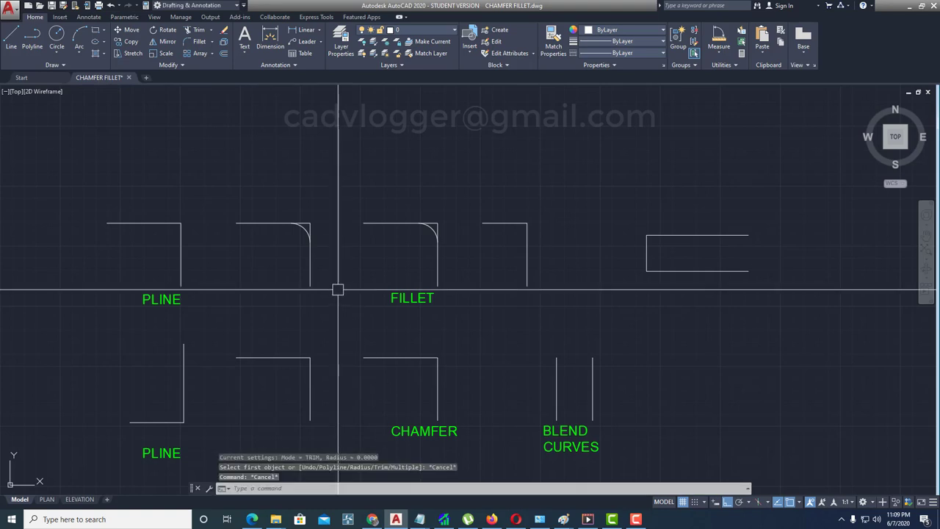
# - Zoom toward PLINE and erase the leftover arc at the right corner
pyautogui.moveTo(286, 273)
pyautogui.mouseDown(button='middle')
pyautogui.moveTo(416, 264)
pyautogui.moveTo(467, 299)
pyautogui.mouseUp(button='middle')
pyautogui.scroll(4, 359, 279)
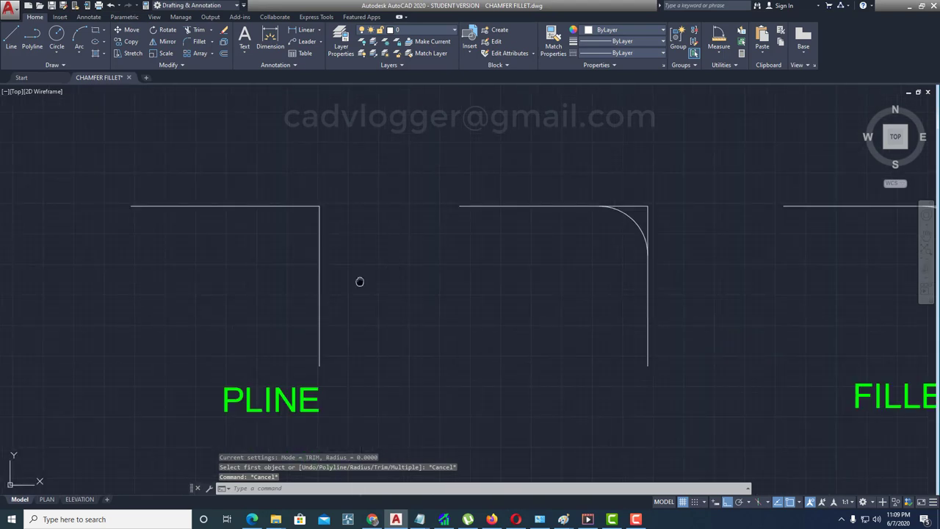
pyautogui.write('e')
pyautogui.press('Return')
pyautogui.click(694, 207)
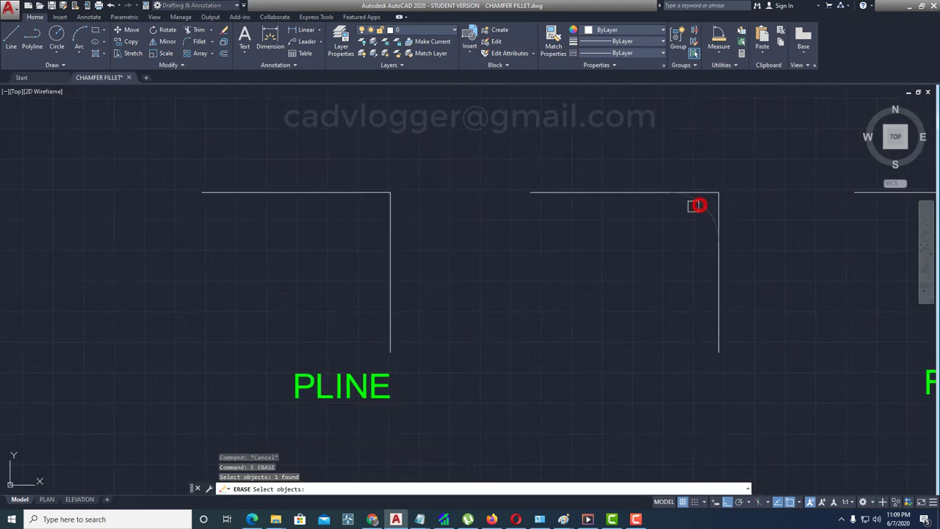
pyautogui.press('Return')
# - Select the PLINE polyline and the right shape's top and vertical lines to compare them
pyautogui.click(393, 246)
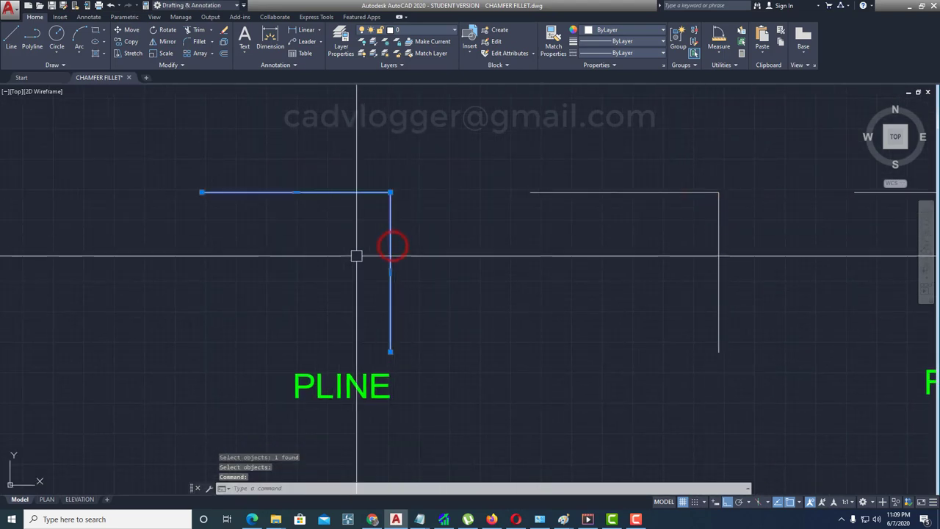
pyautogui.click(389, 328)
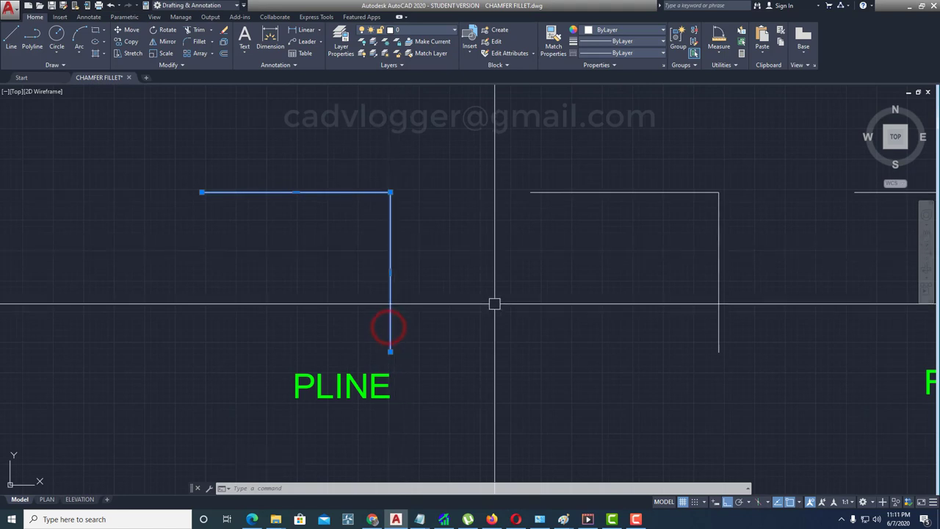
pyautogui.click(639, 195)
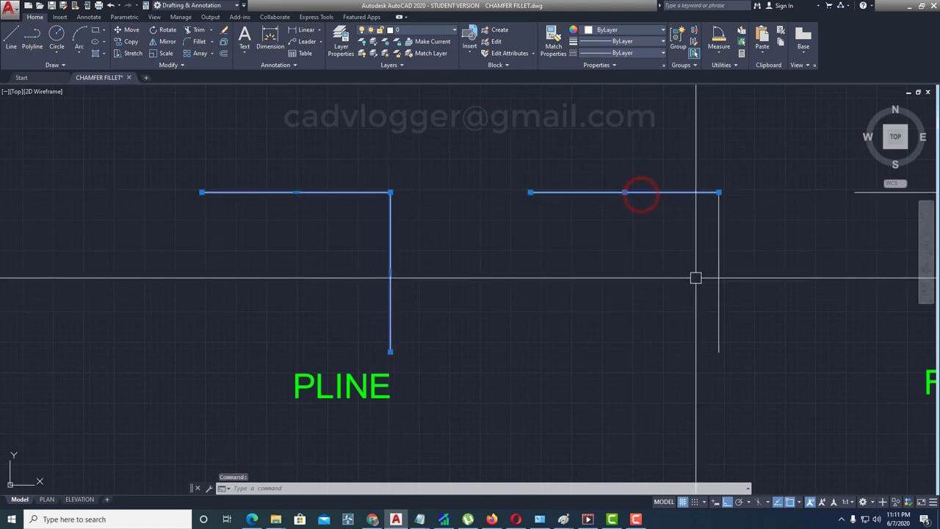
pyautogui.click(718, 241)
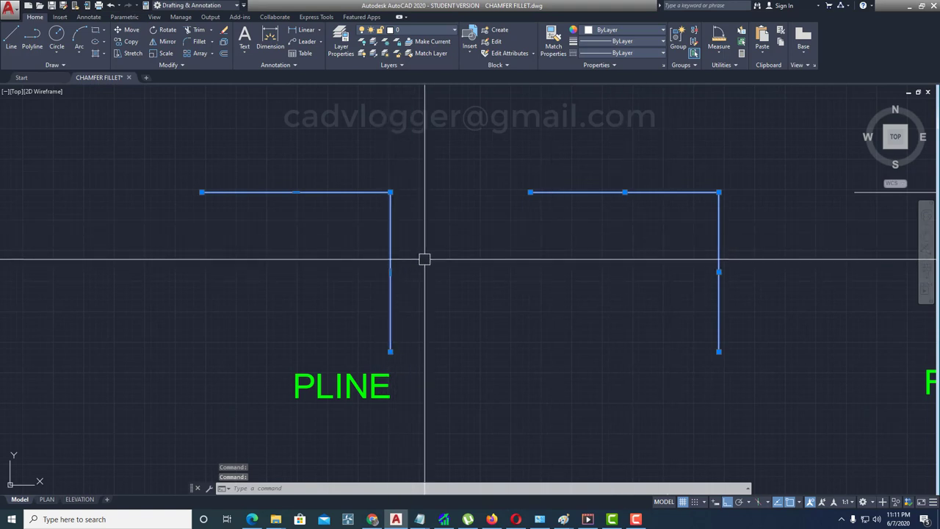
pyautogui.press('Escape')
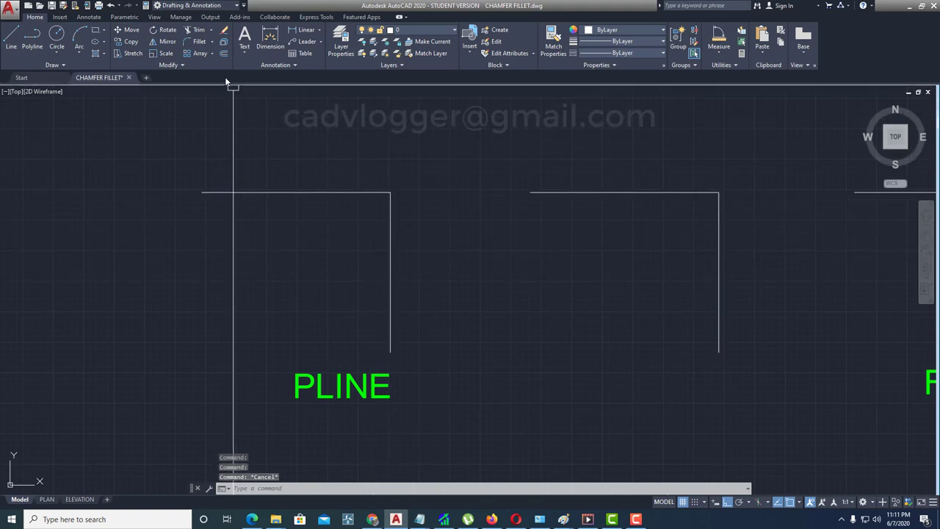
pyautogui.click(202, 42)
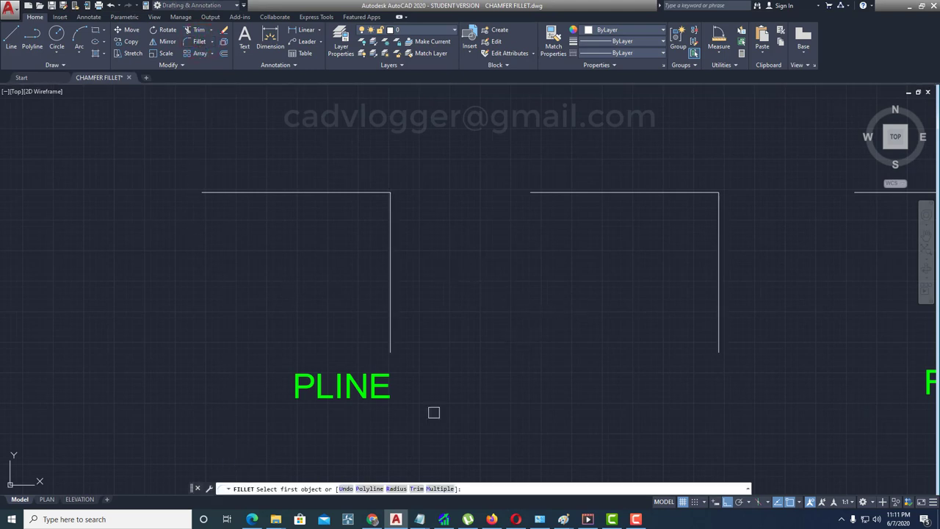
# - Fillet the right vertical and top lines with a 500 radius
pyautogui.click(394, 488)
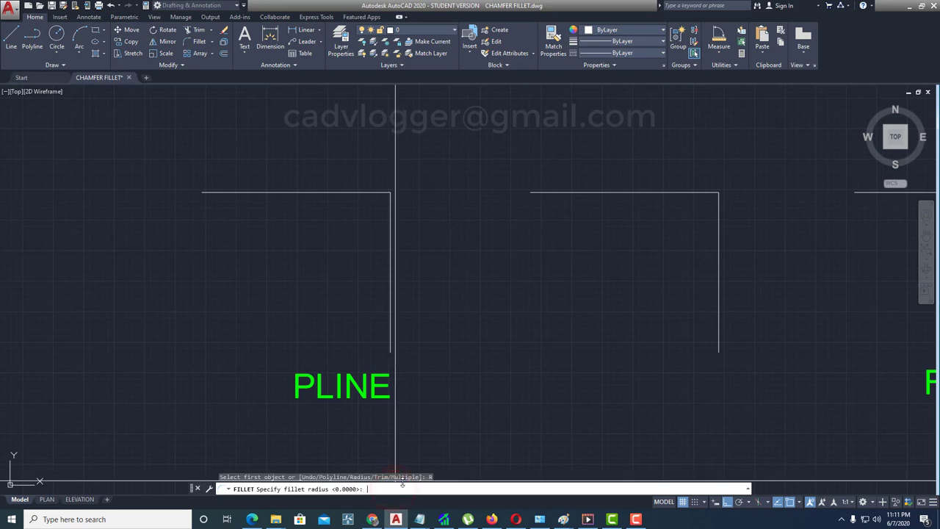
pyautogui.press('Return')
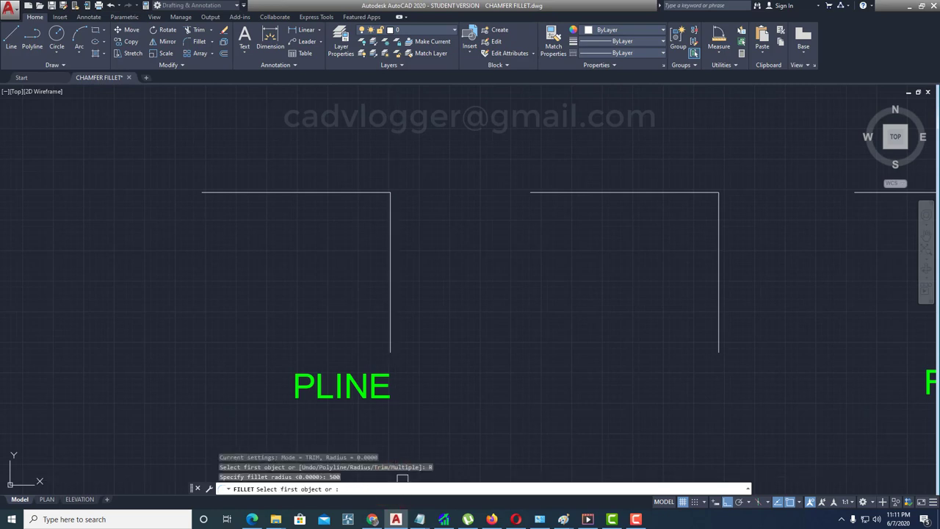
pyautogui.click(719, 281)
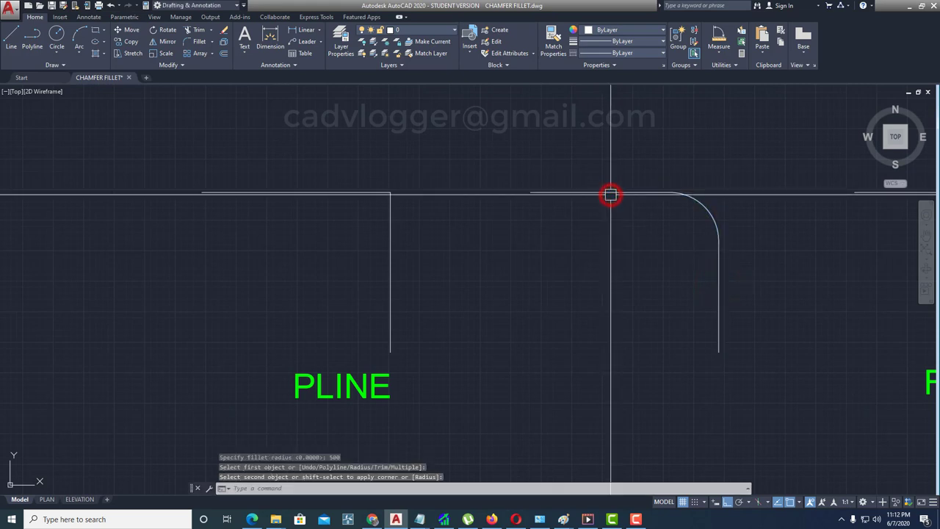
pyautogui.click(688, 239)
# - Fillet the PLINE corner too, then undo that fillet with U
pyautogui.click(199, 41)
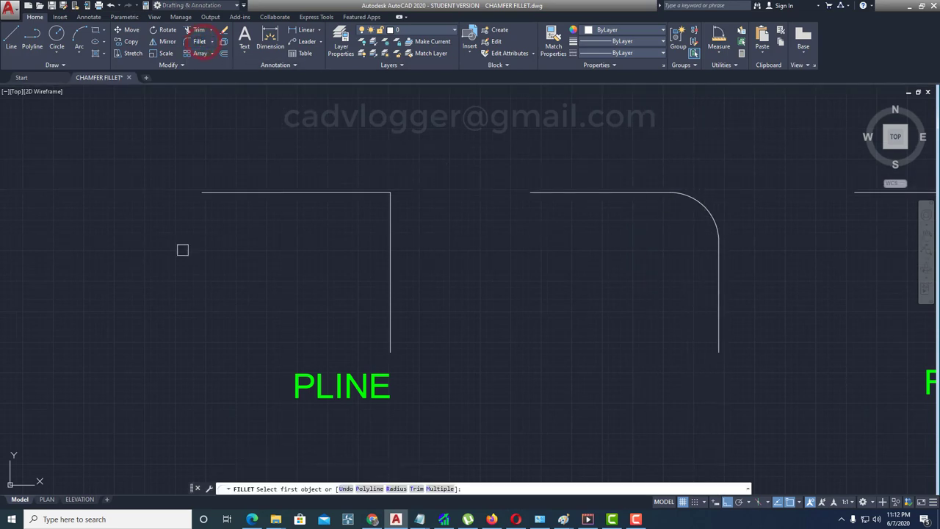
pyautogui.click(384, 249)
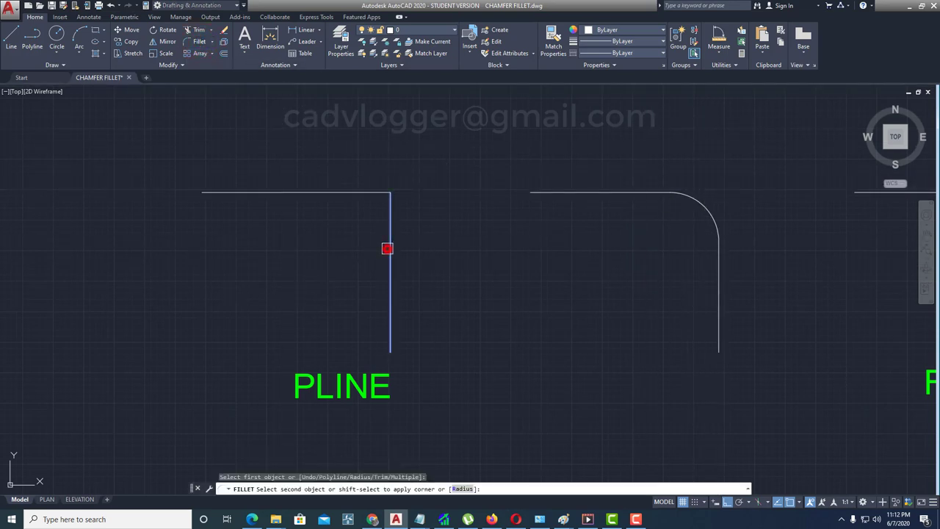
pyautogui.click(288, 192)
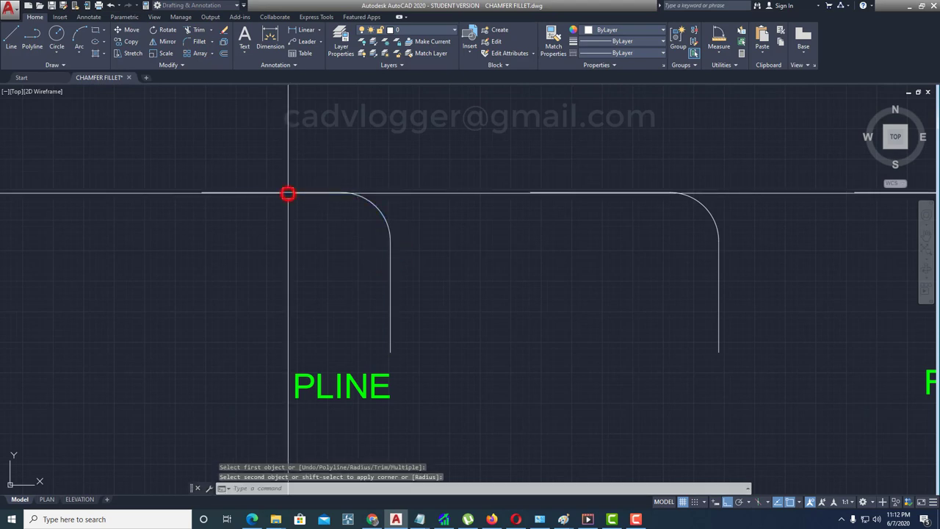
pyautogui.click(390, 275)
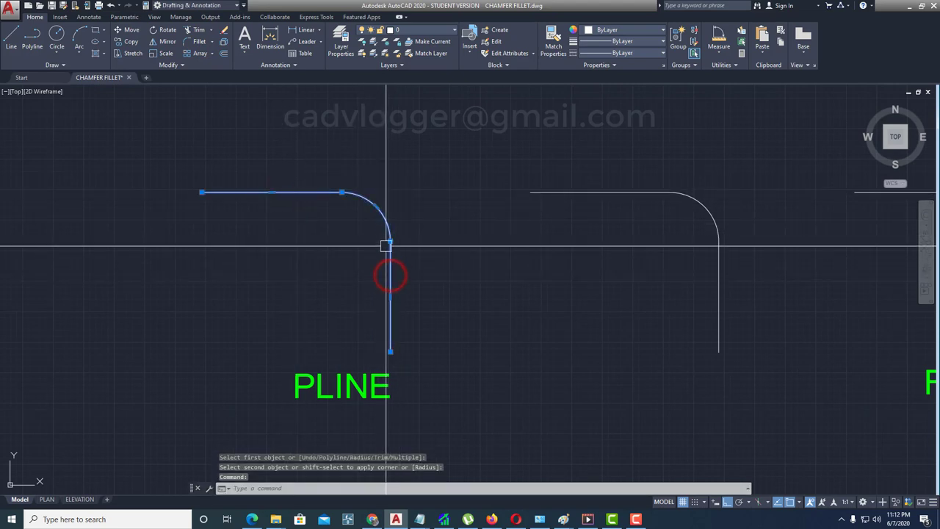
pyautogui.press('Escape')
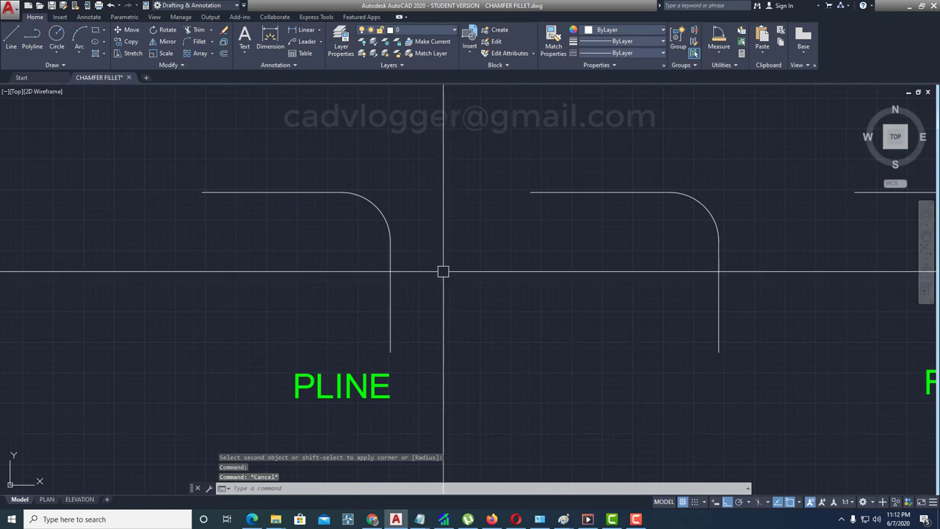
pyautogui.write('u')
pyautogui.press('Return')
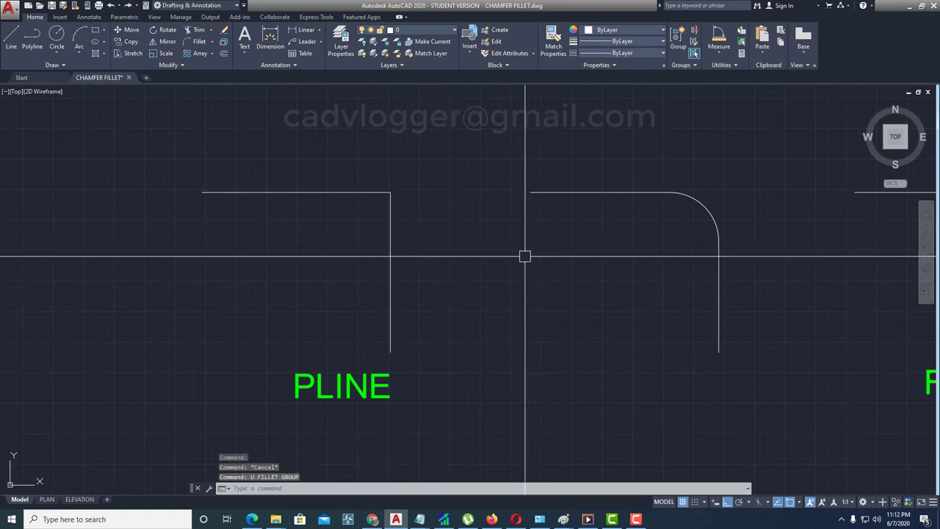
# - Undo the right corner fillet and reselect the PLINE and right lines to check them
pyautogui.write('u')
pyautogui.press('Return')
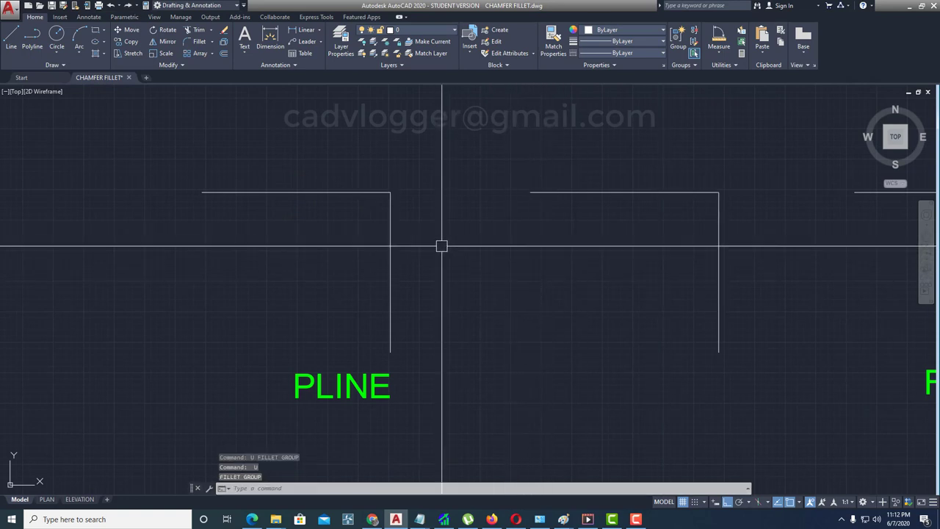
pyautogui.click(390, 266)
pyautogui.press('Escape')
pyautogui.click(718, 246)
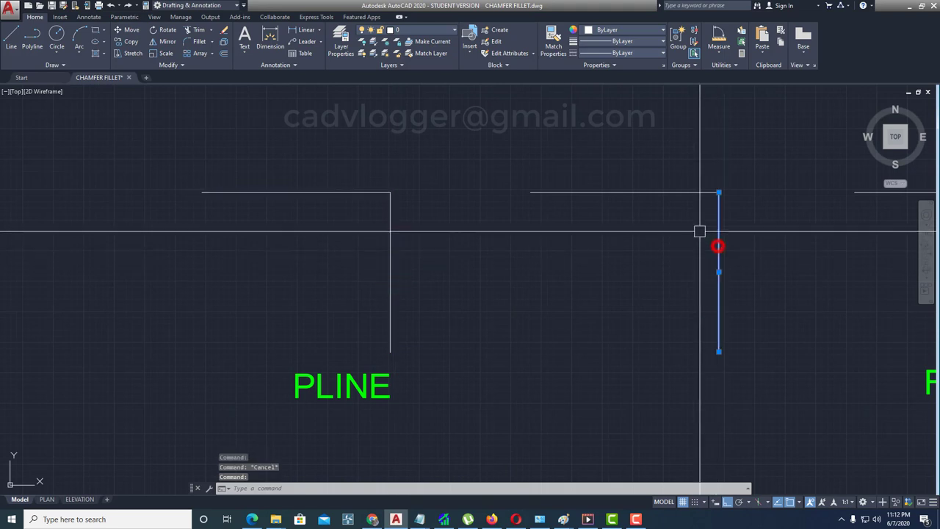
pyautogui.click(649, 194)
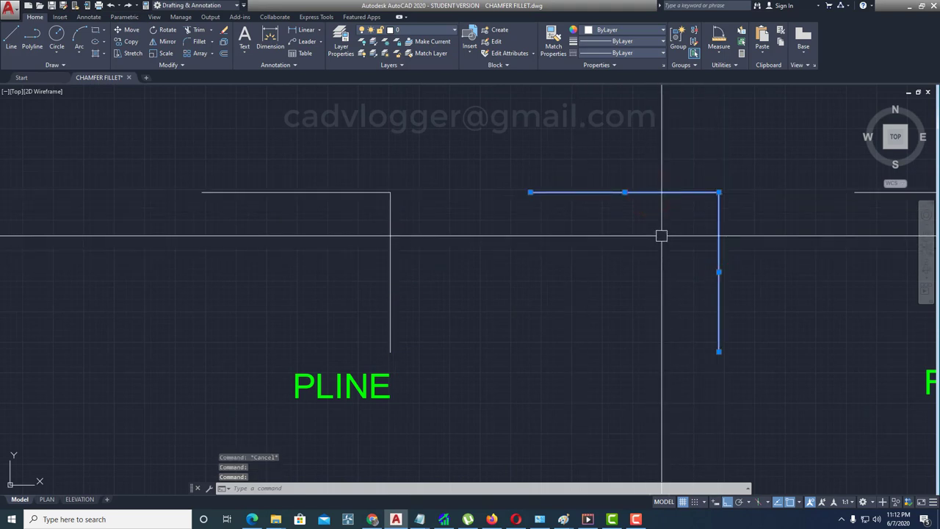
pyautogui.press('Escape')
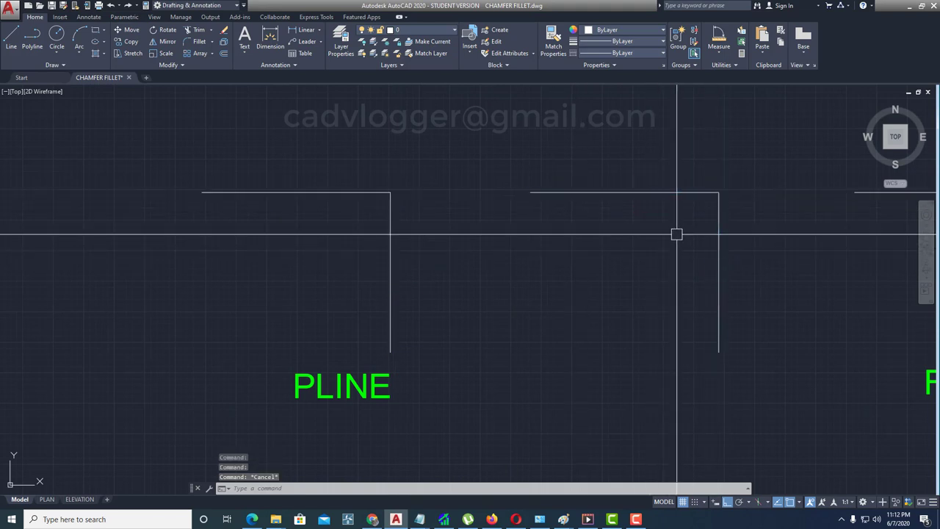
# - Fillet the right corner again with a radius of 500
pyautogui.click(200, 43)
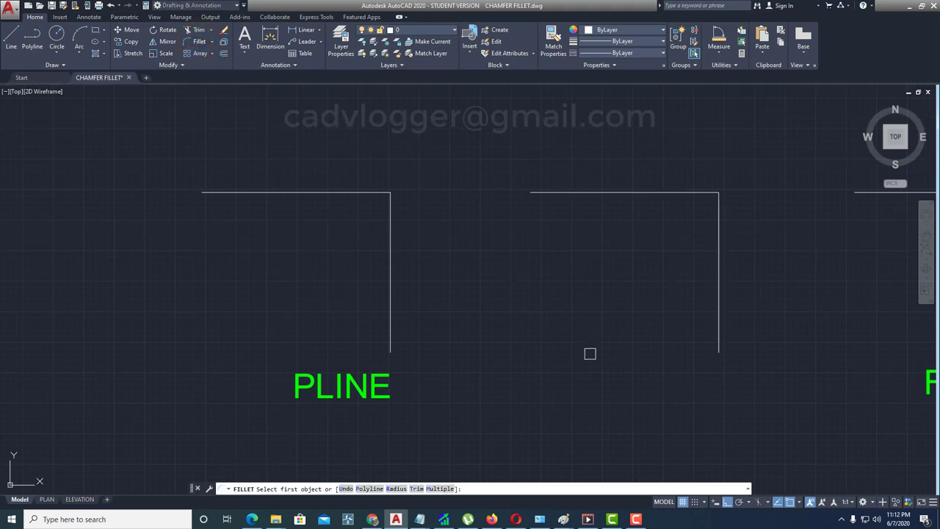
pyautogui.click(395, 489)
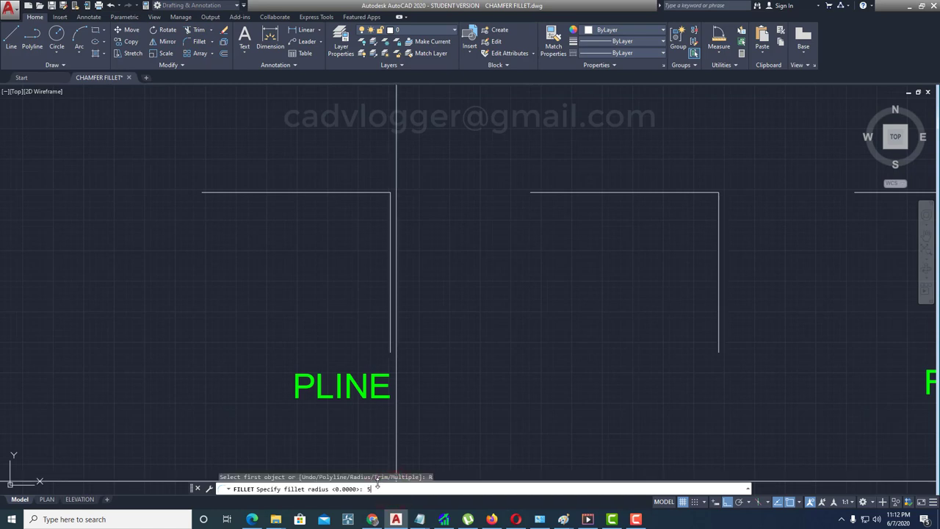
pyautogui.write('500')
pyautogui.press('Return')
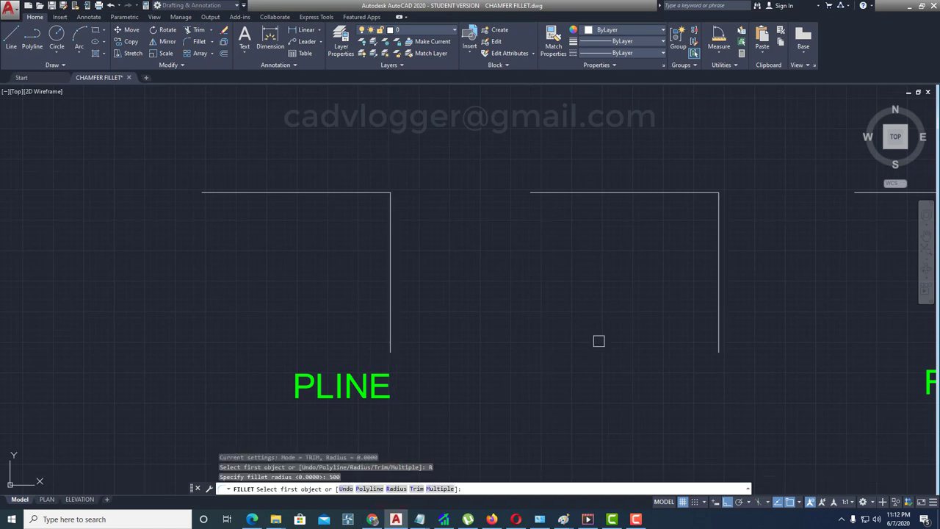
pyautogui.click(717, 264)
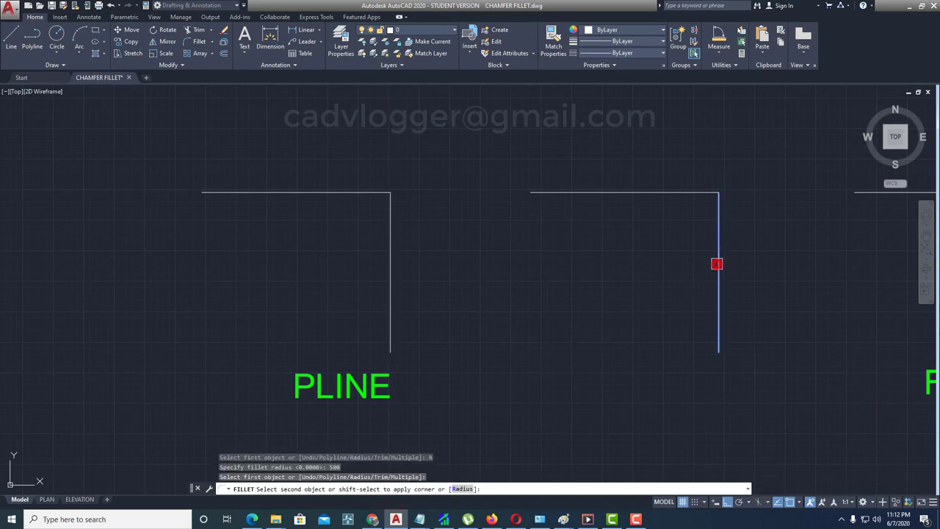
pyautogui.click(624, 197)
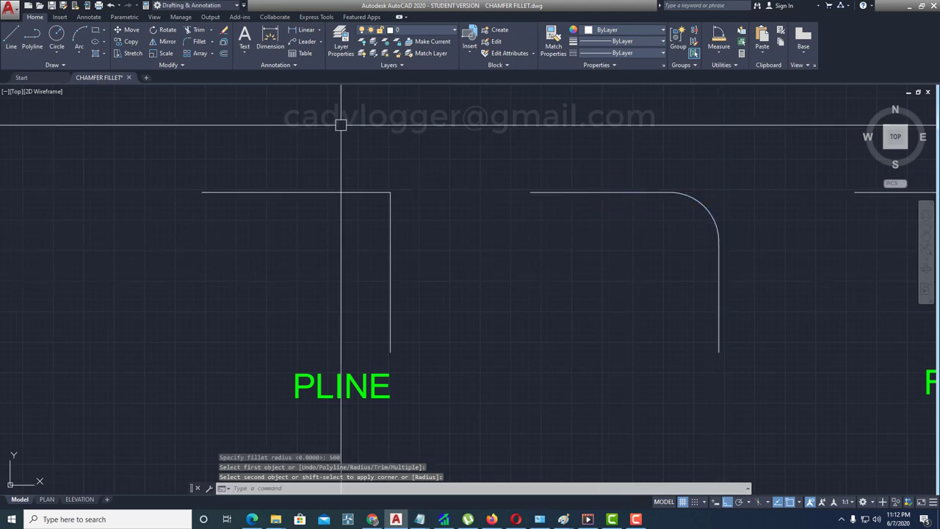
# - Fillet the PLINE corner, then undo both fillets with U twice
pyautogui.click(199, 42)
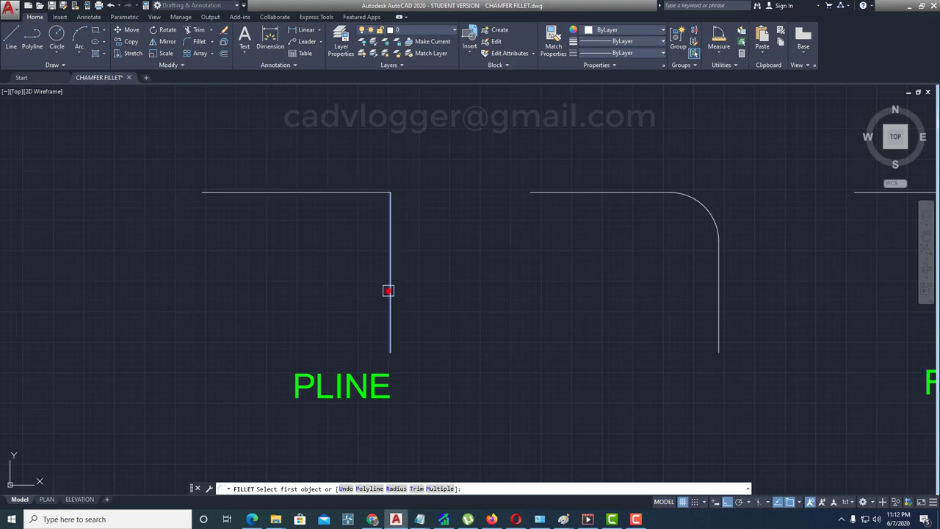
pyautogui.click(389, 287)
pyautogui.click(281, 194)
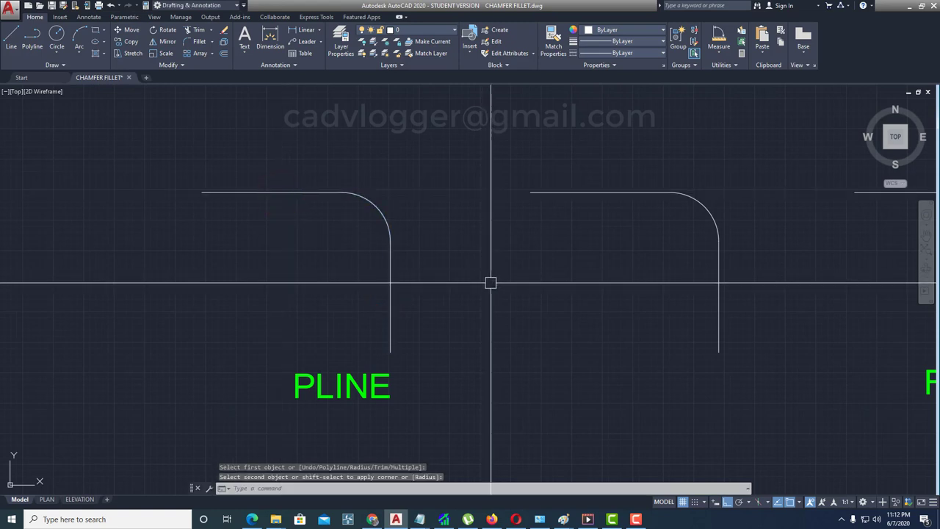
pyautogui.write('u')
pyautogui.press('Return')
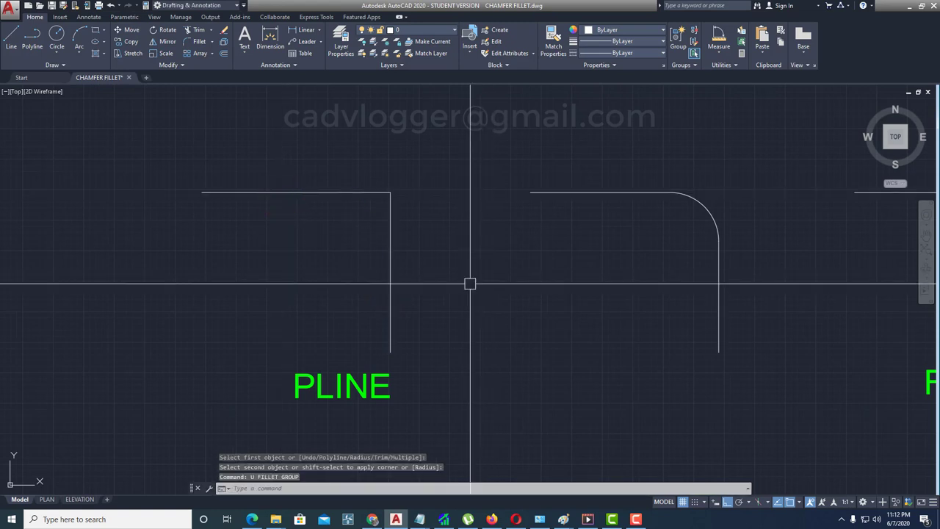
pyautogui.write('u')
pyautogui.press('Return')
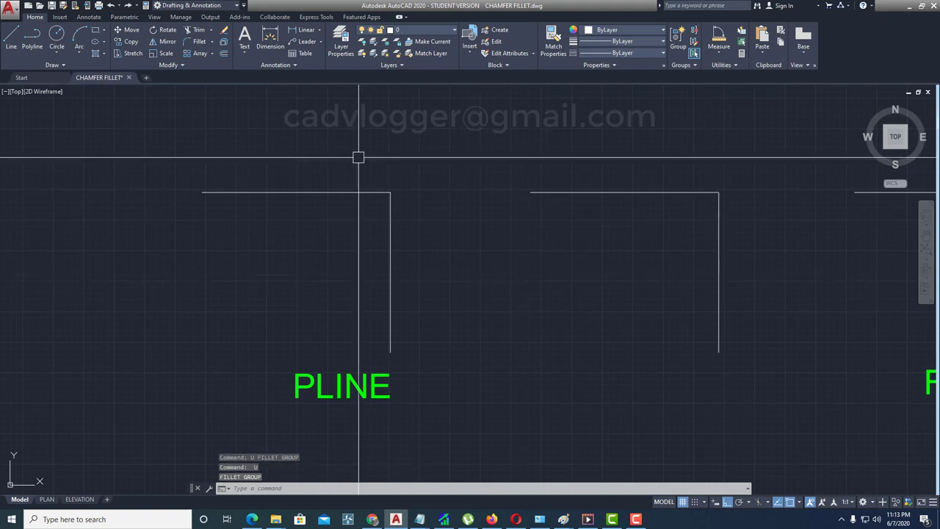
# - Round the PLINE polyline's corner using Fillet's Polyline option with radius 500
pyautogui.click(197, 43)
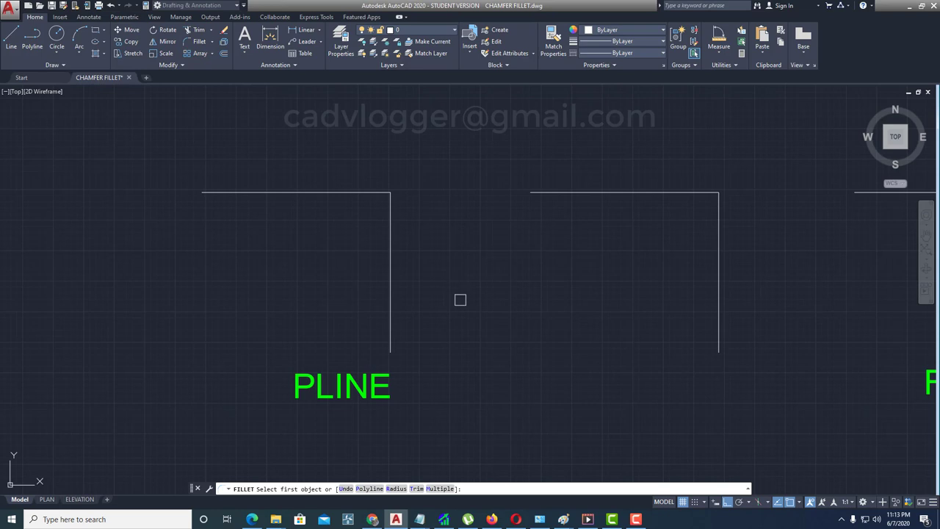
pyautogui.click(367, 489)
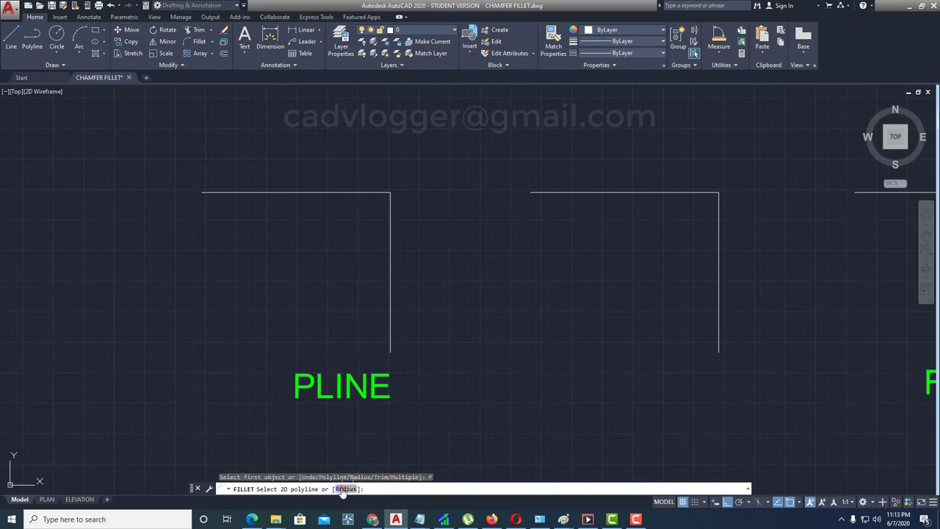
pyautogui.click(346, 488)
pyautogui.write('500')
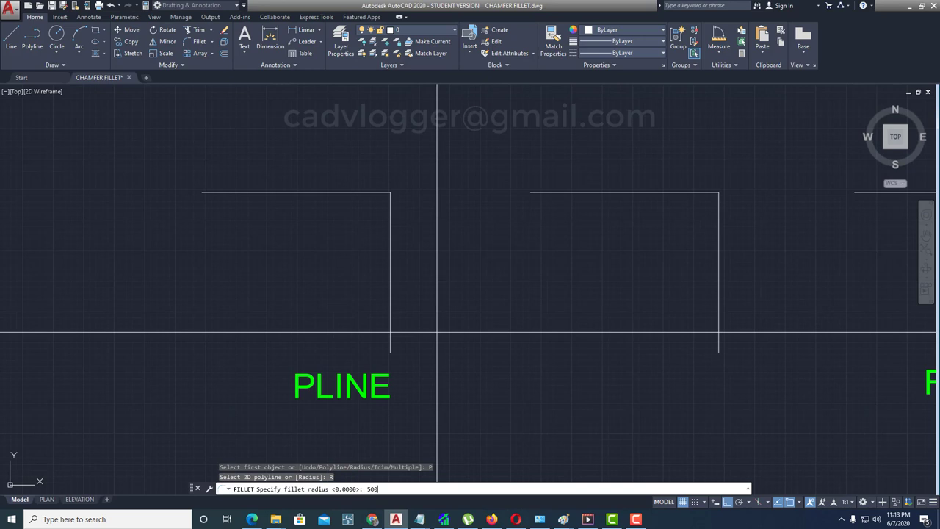
pyautogui.press('Return')
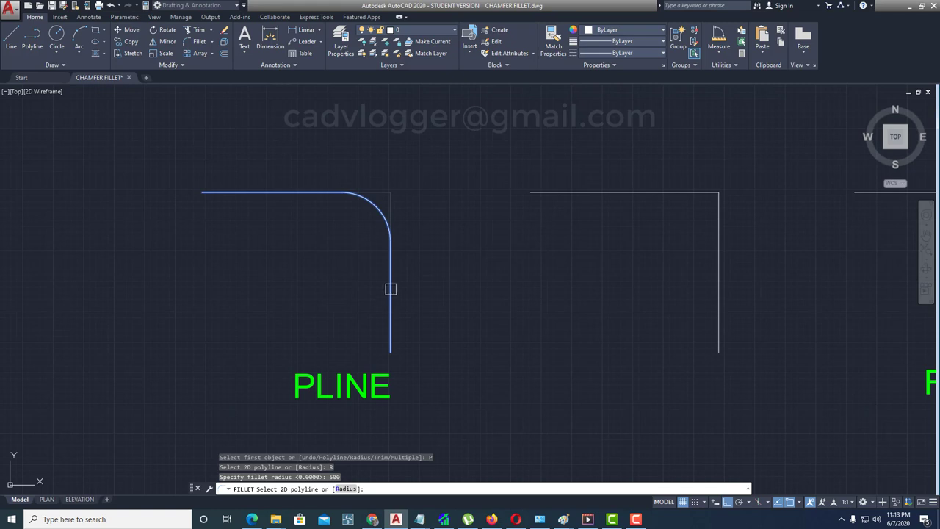
pyautogui.click(514, 331)
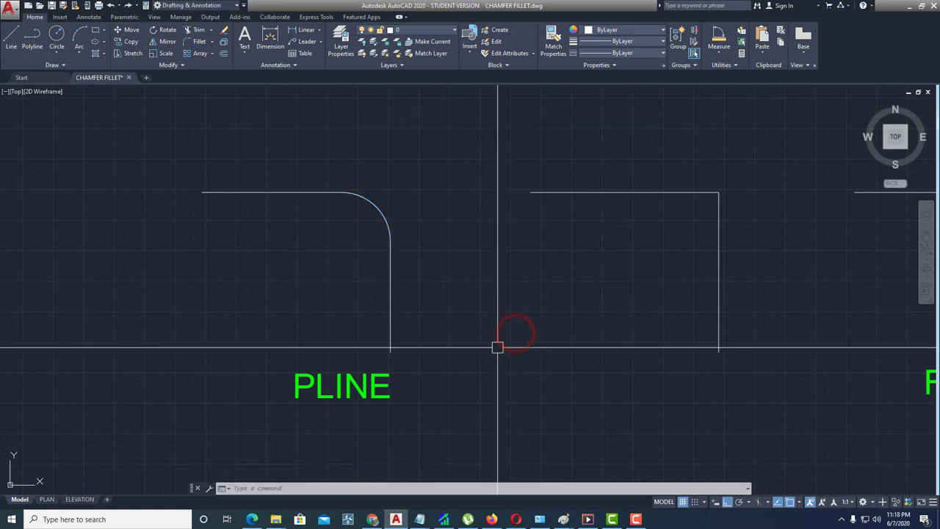